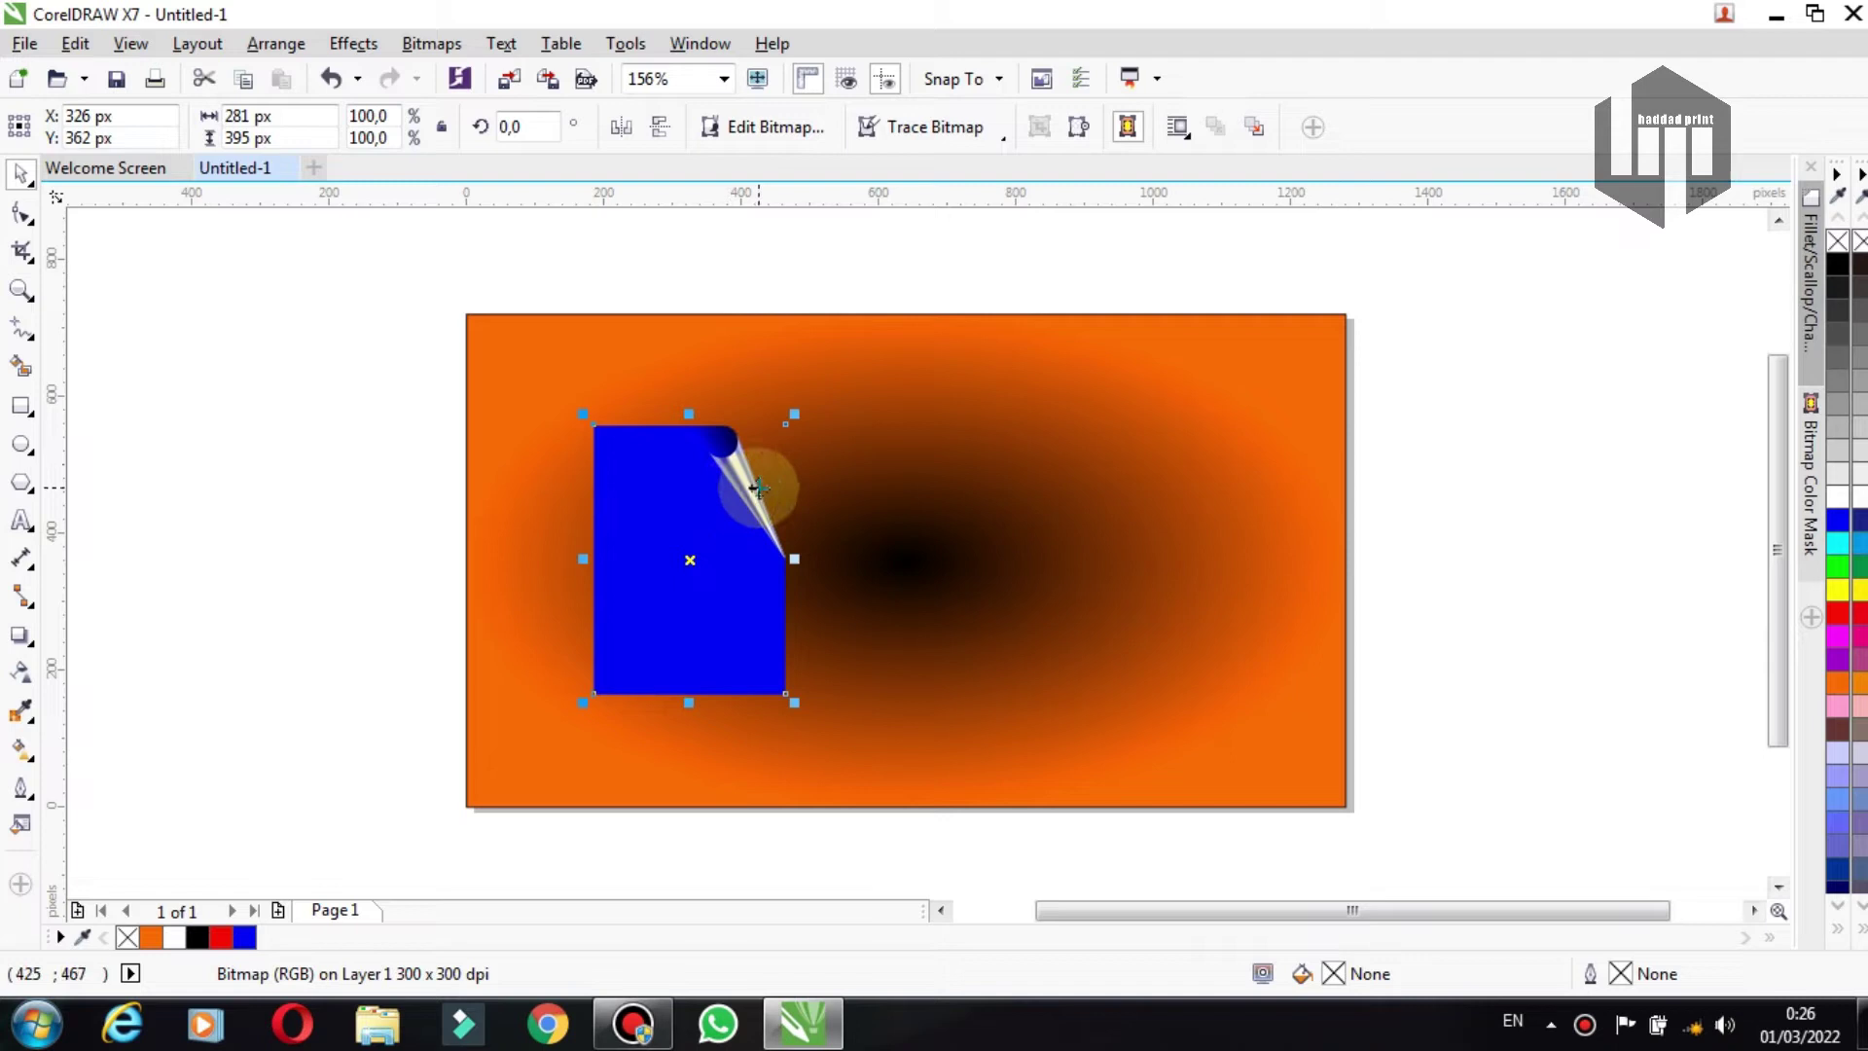
Step: Zoom in on the blue bitmap with its top-right curl on the orange page
click(22, 292)
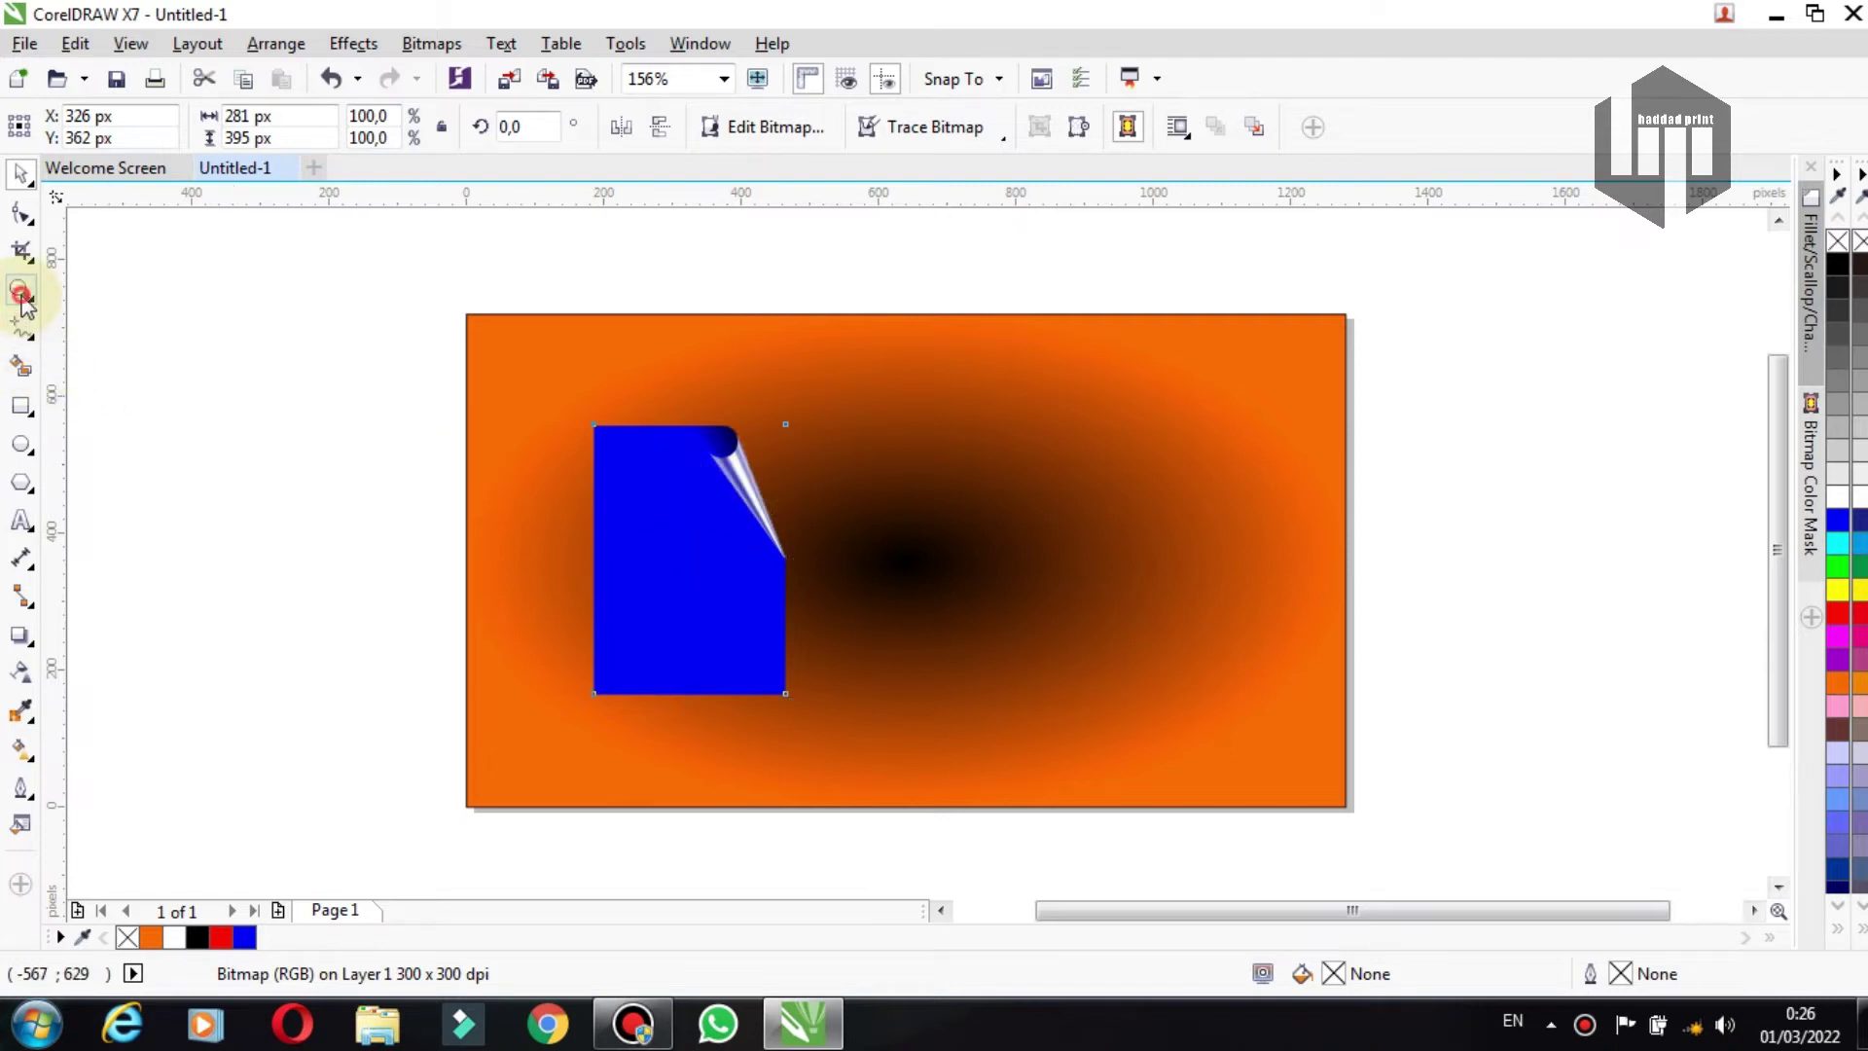
drag(504, 394, 876, 699)
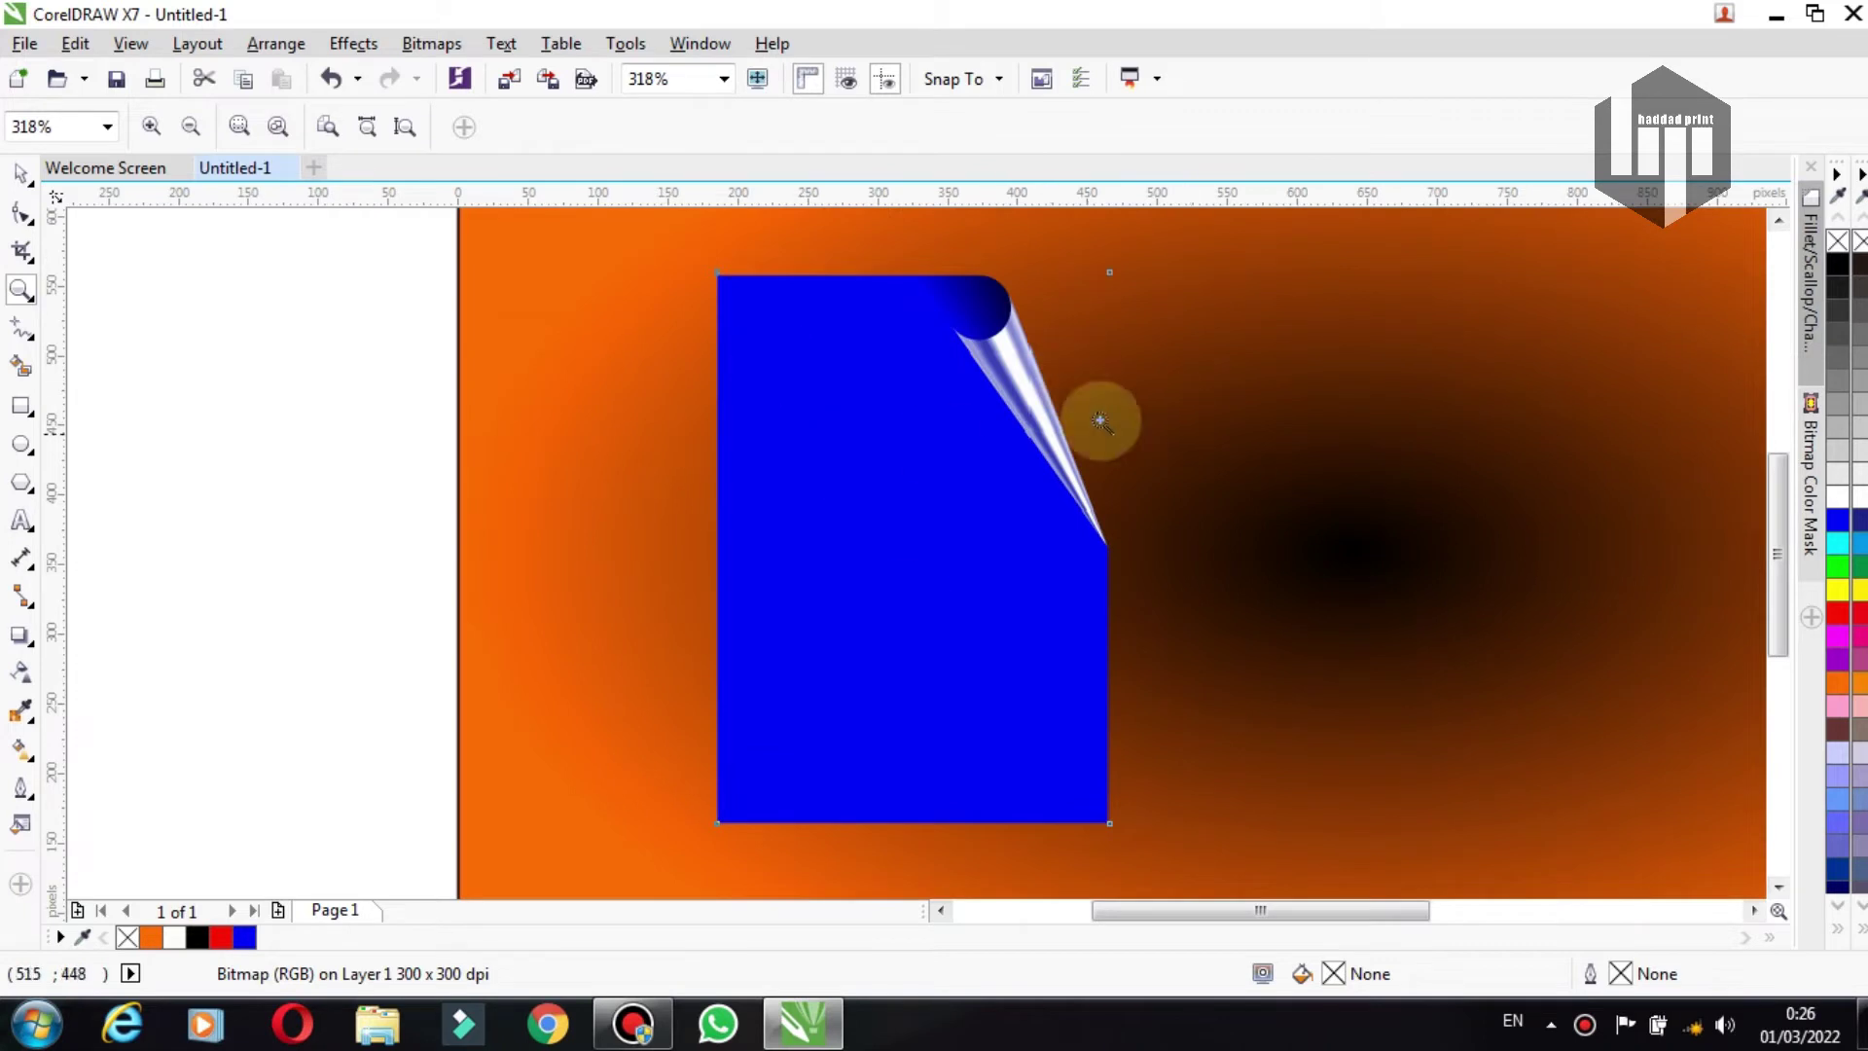
click(21, 174)
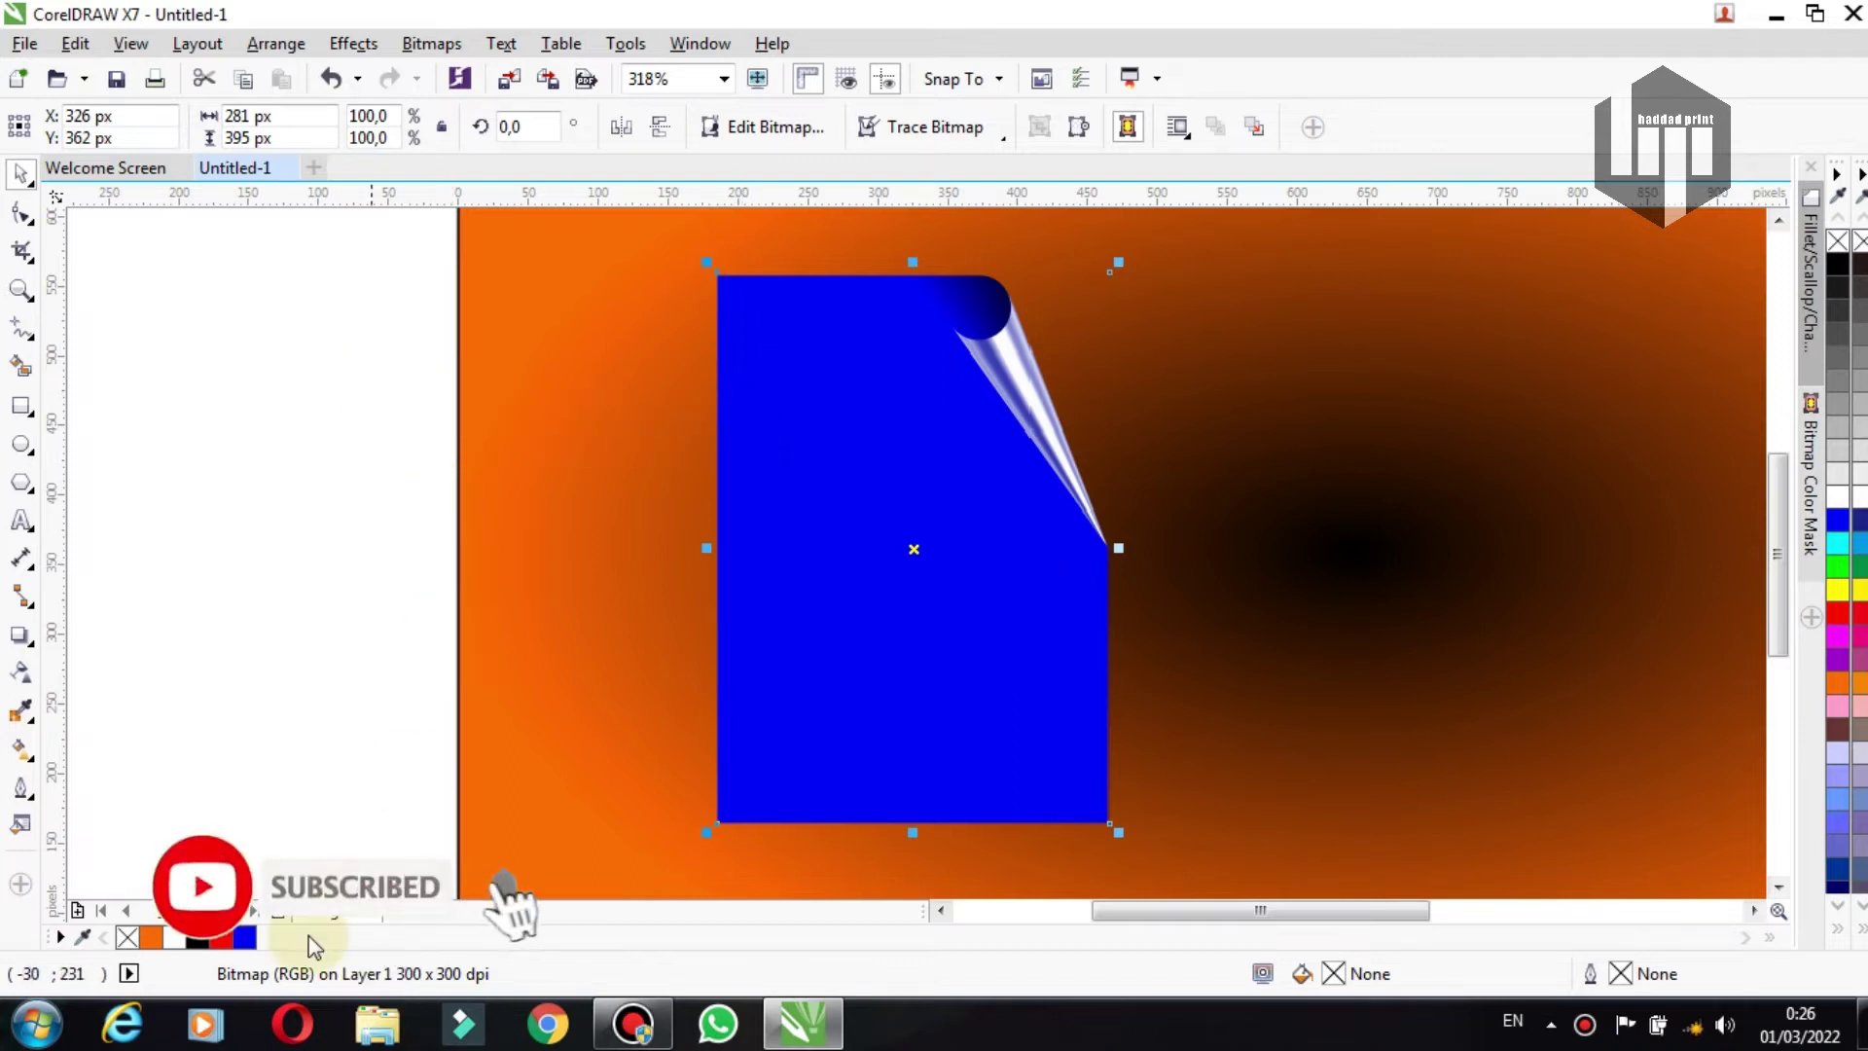
Step: Add a blank Page 2 to the document
click(261, 909)
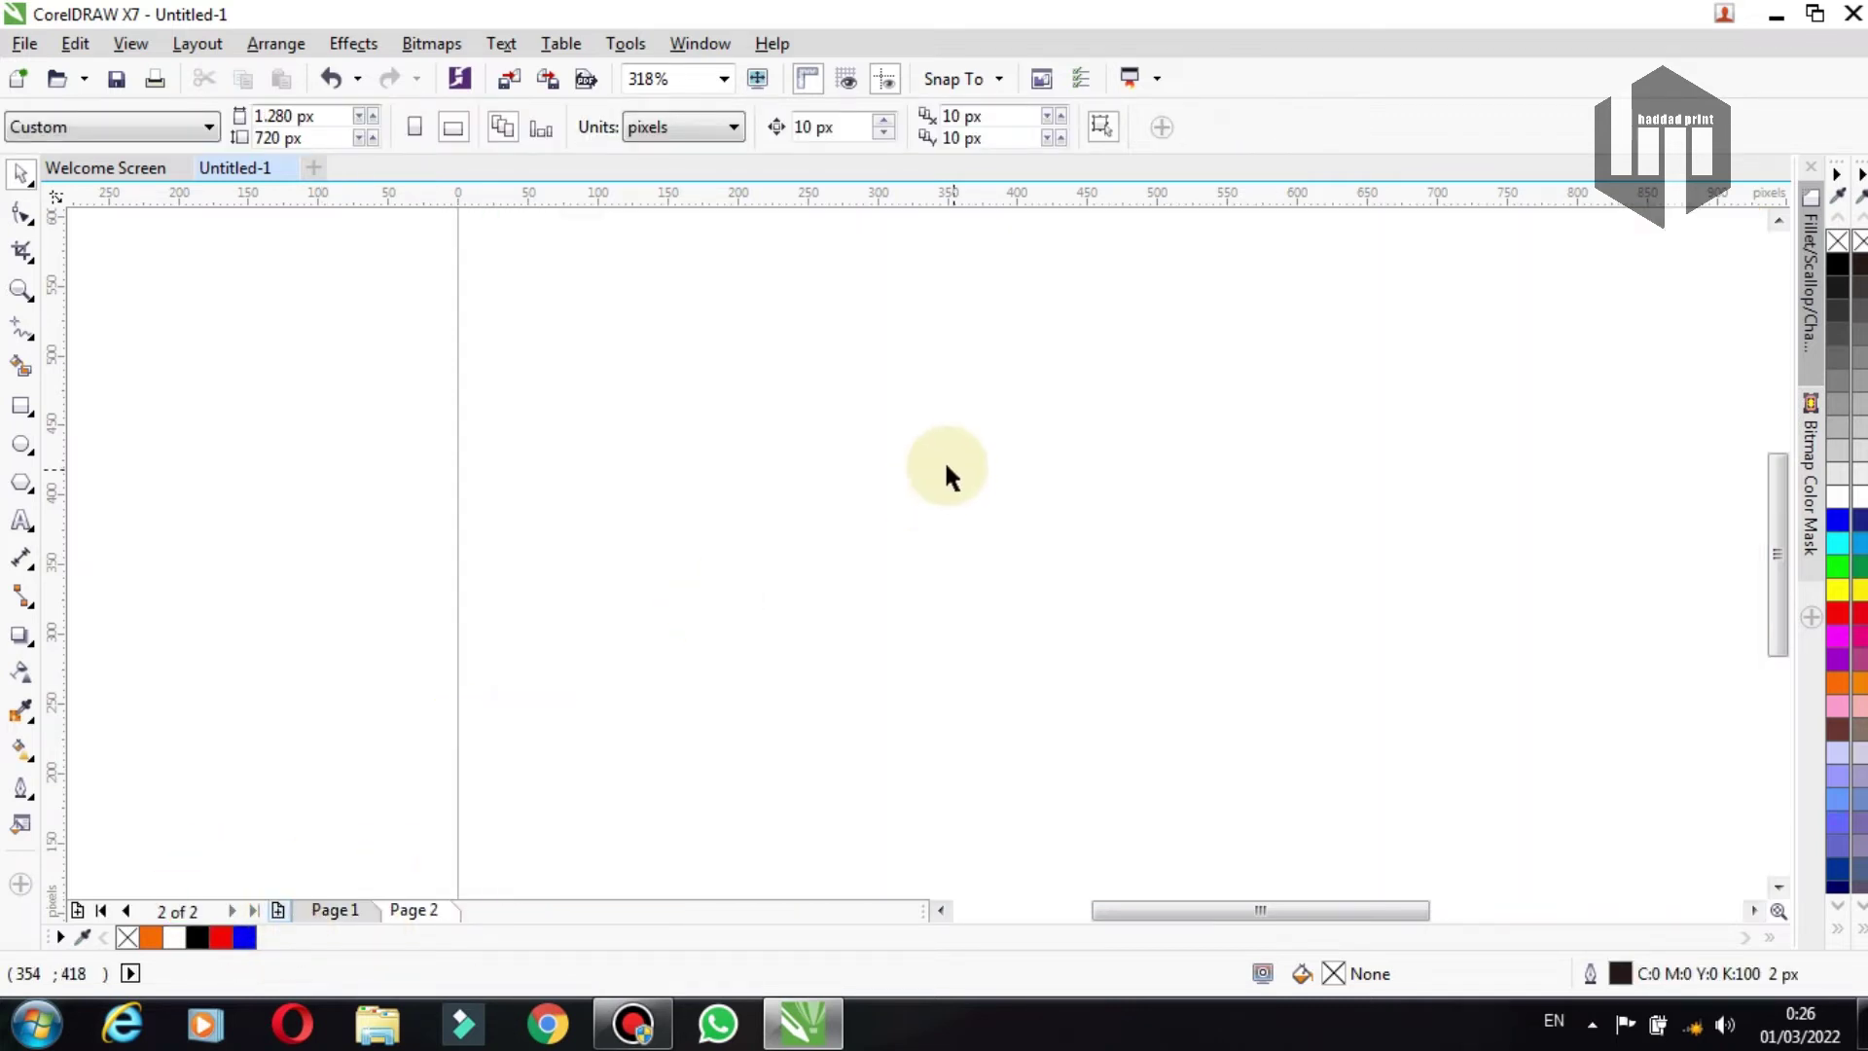
scroll(829, 480, down, 1)
scroll(829, 481, down, 1)
scroll(829, 481, up, 1)
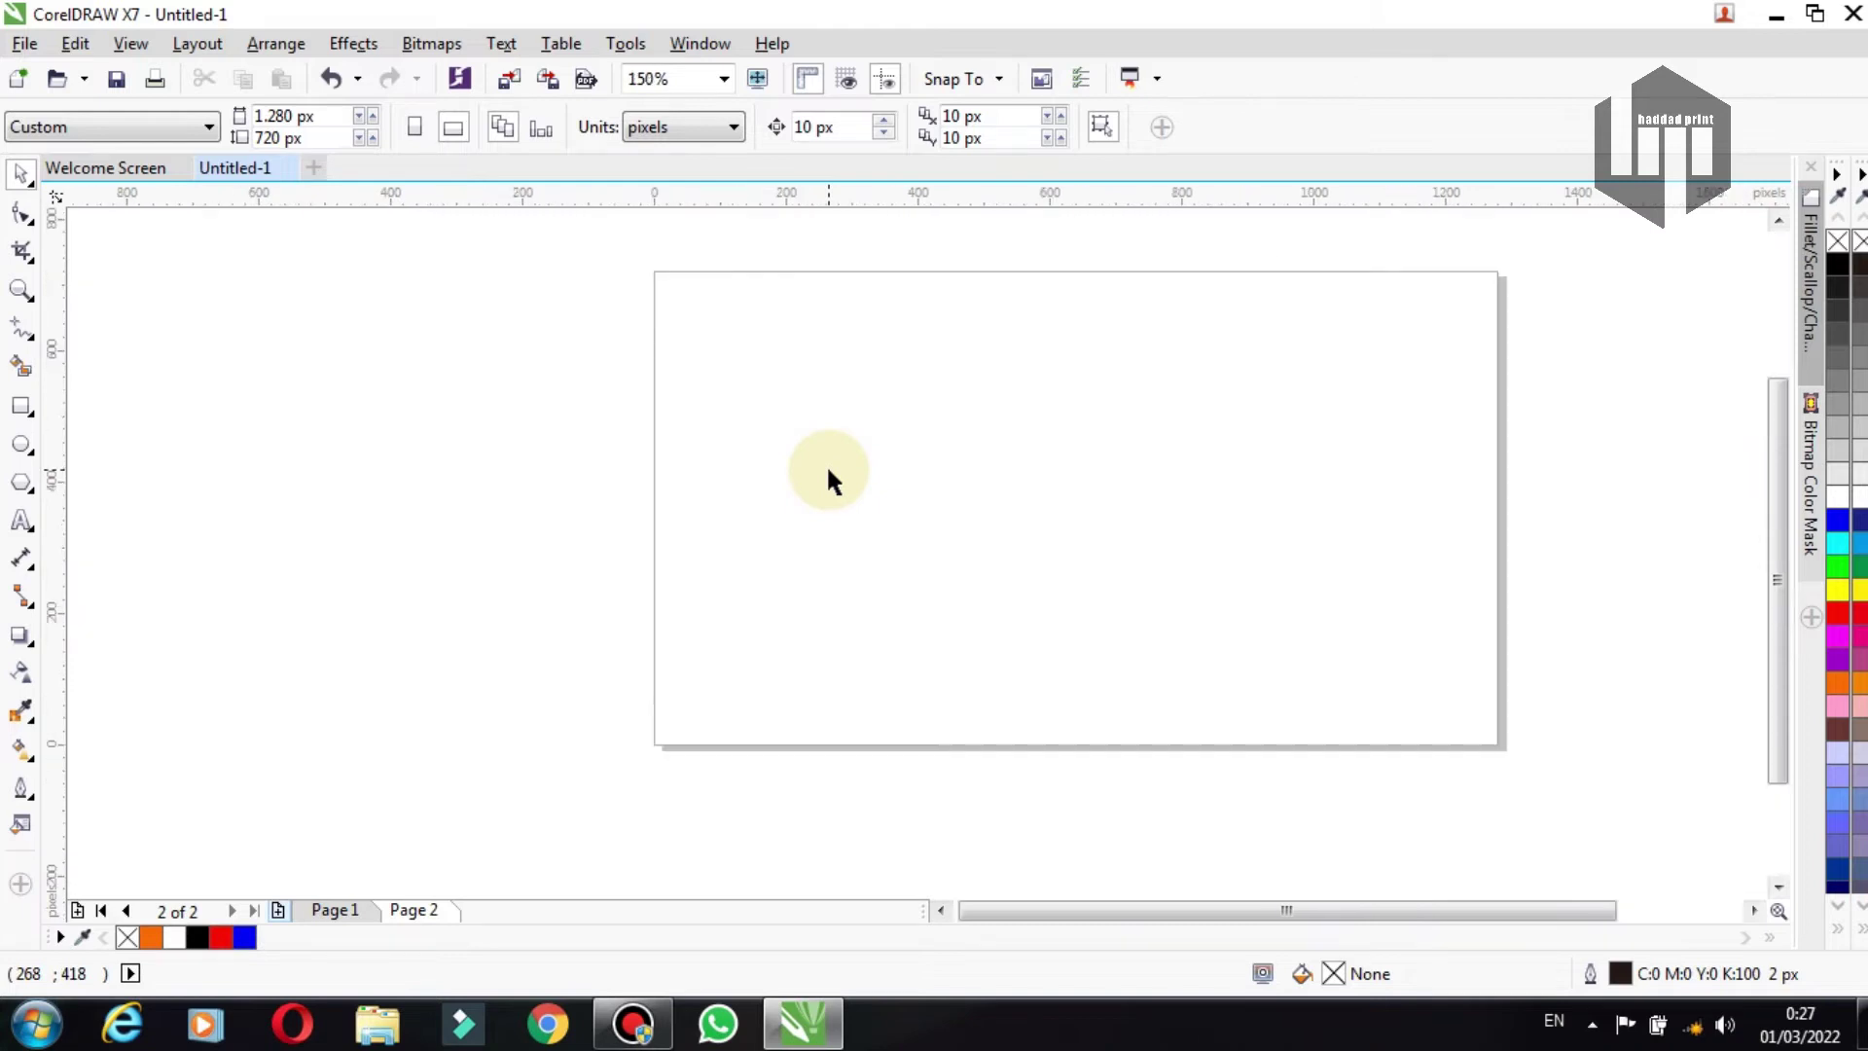
Step: Cover Page 2 with a page-sized 1280×720 rectangle filled cyan
double_click(22, 409)
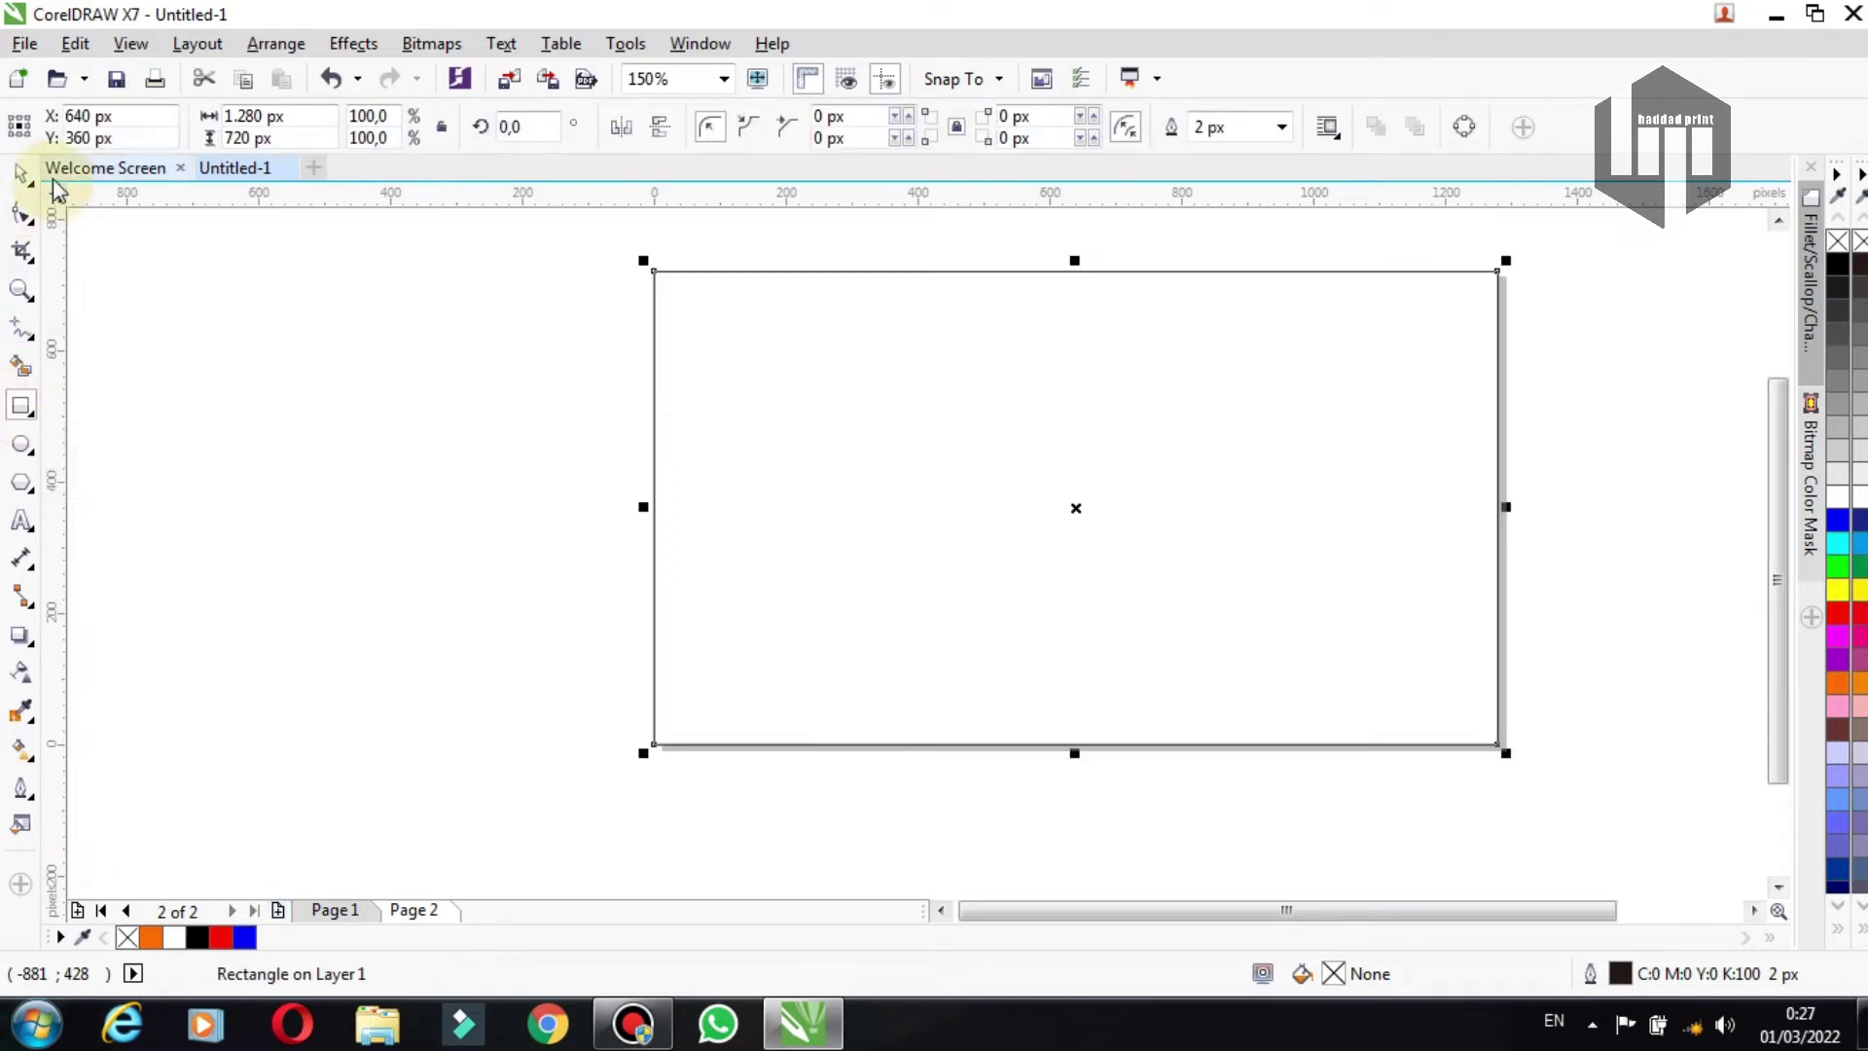
click(1838, 545)
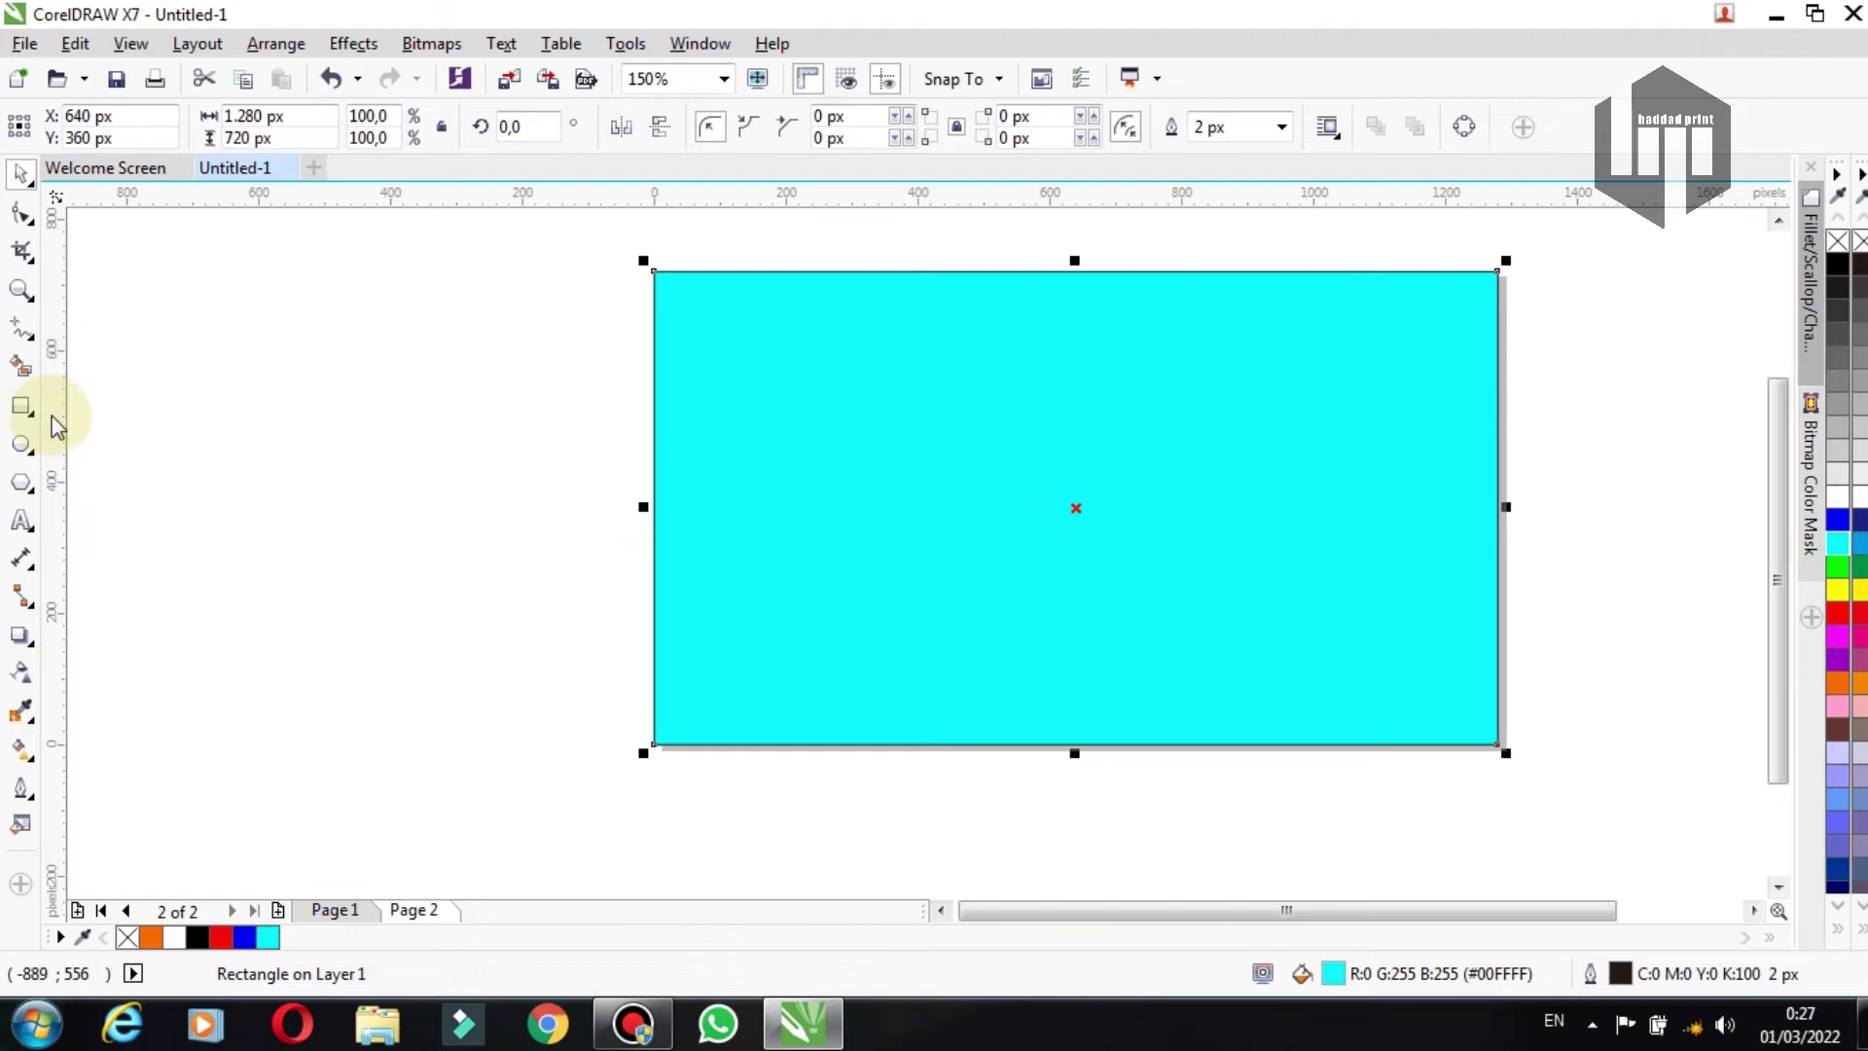
click(23, 413)
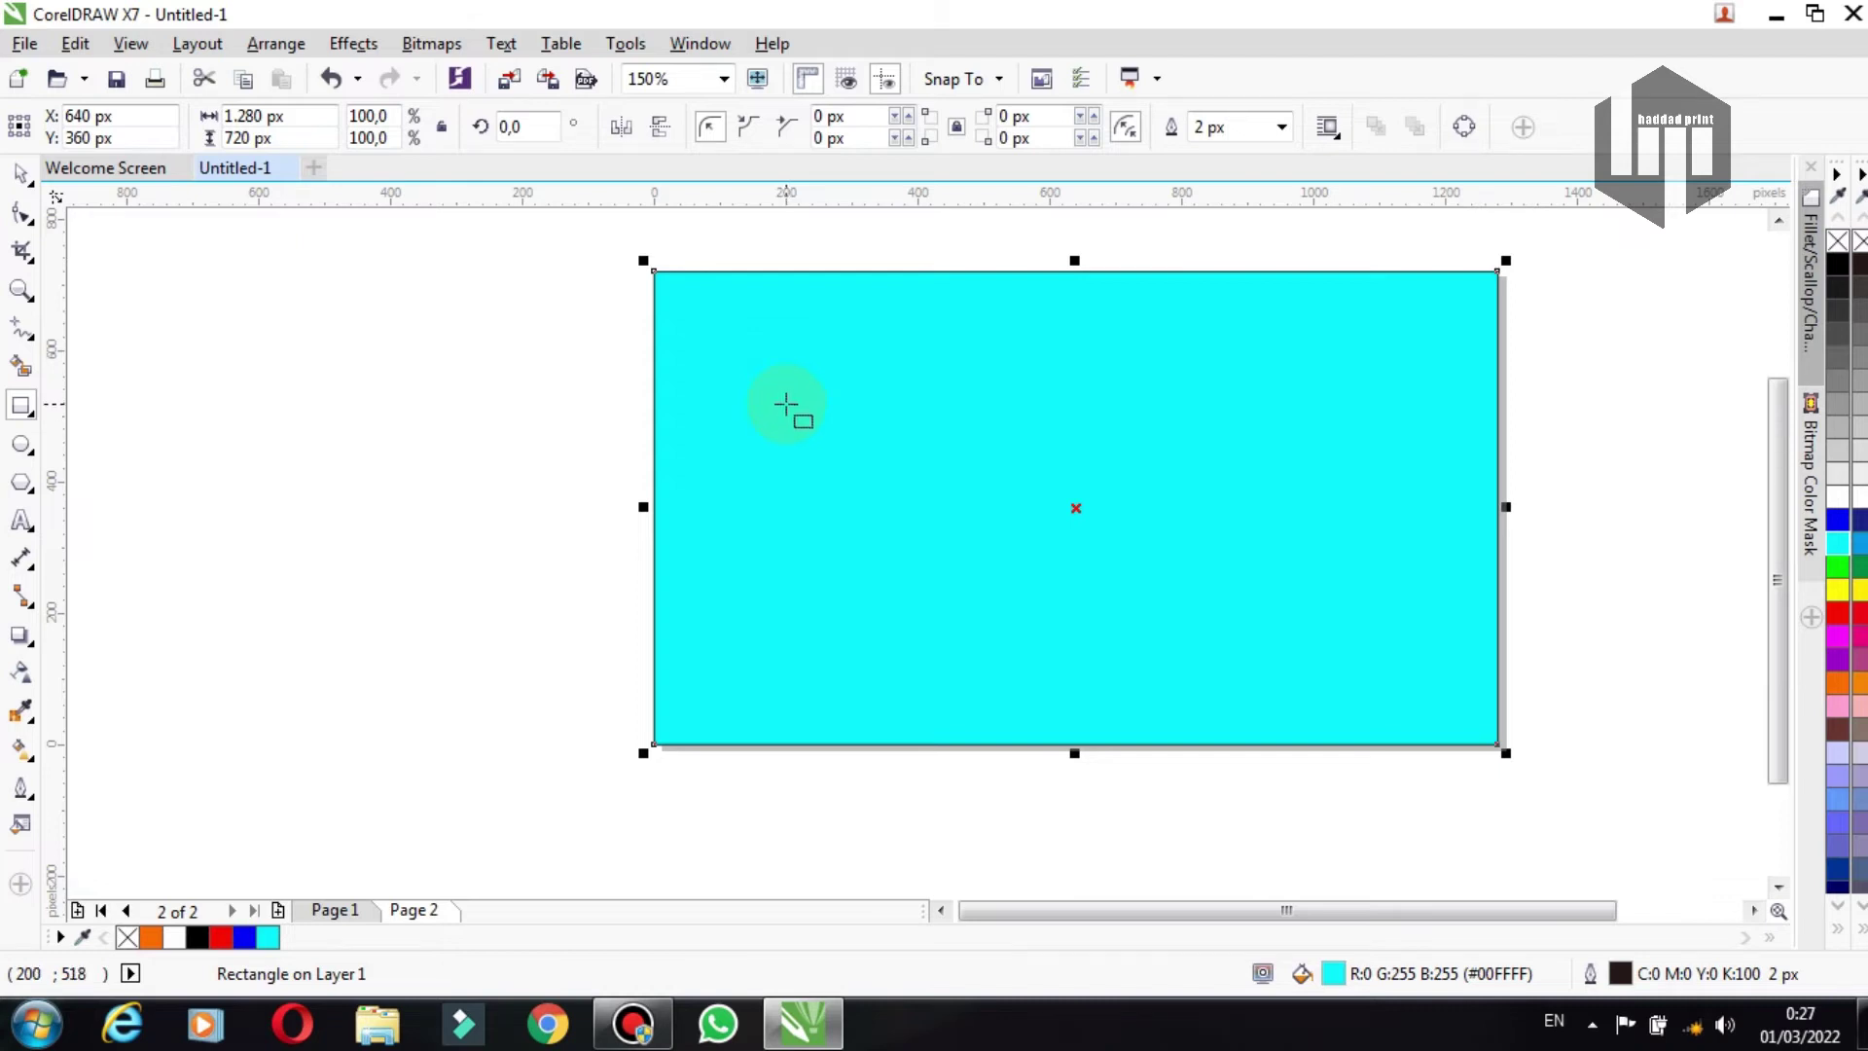
Step: Draw a 344×452 px blue rectangle with no outline on the page's left side
mouse_move(756, 395)
mouse_down()
mouse_move(899, 559)
mouse_move(982, 694)
mouse_up()
click(20, 177)
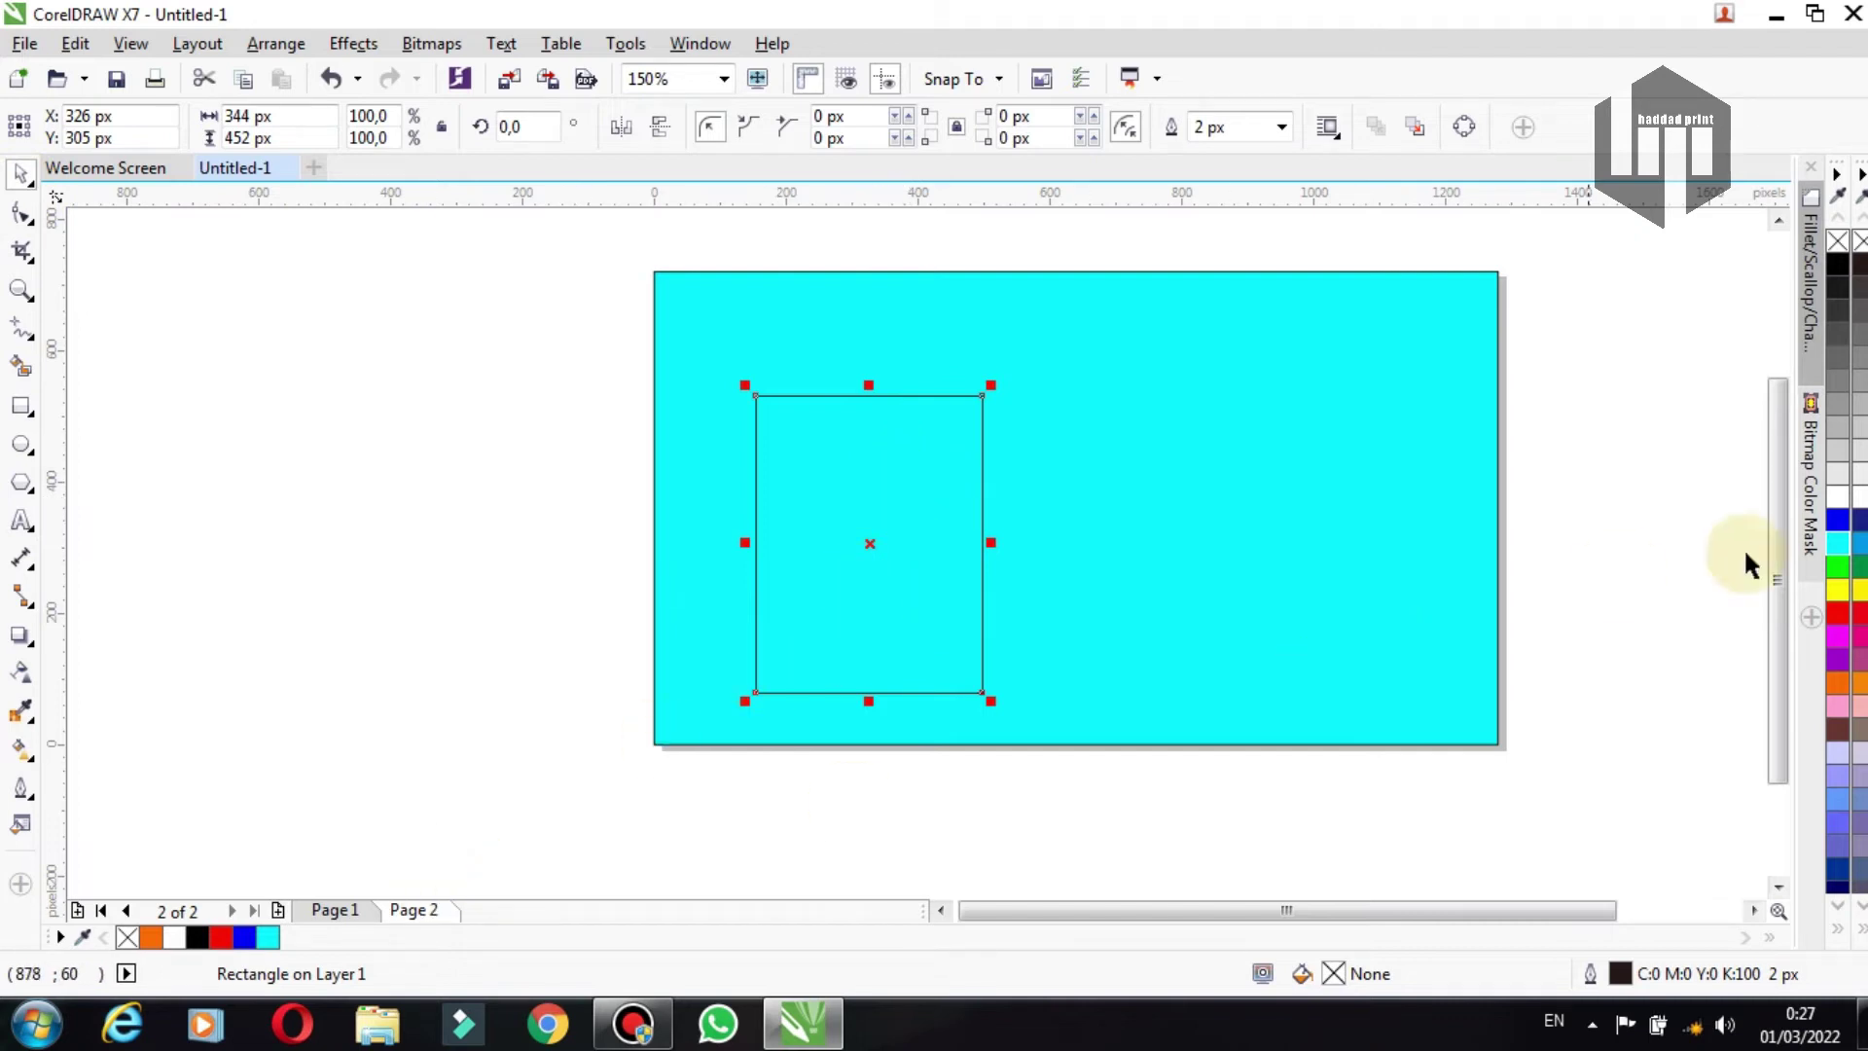
click(1838, 522)
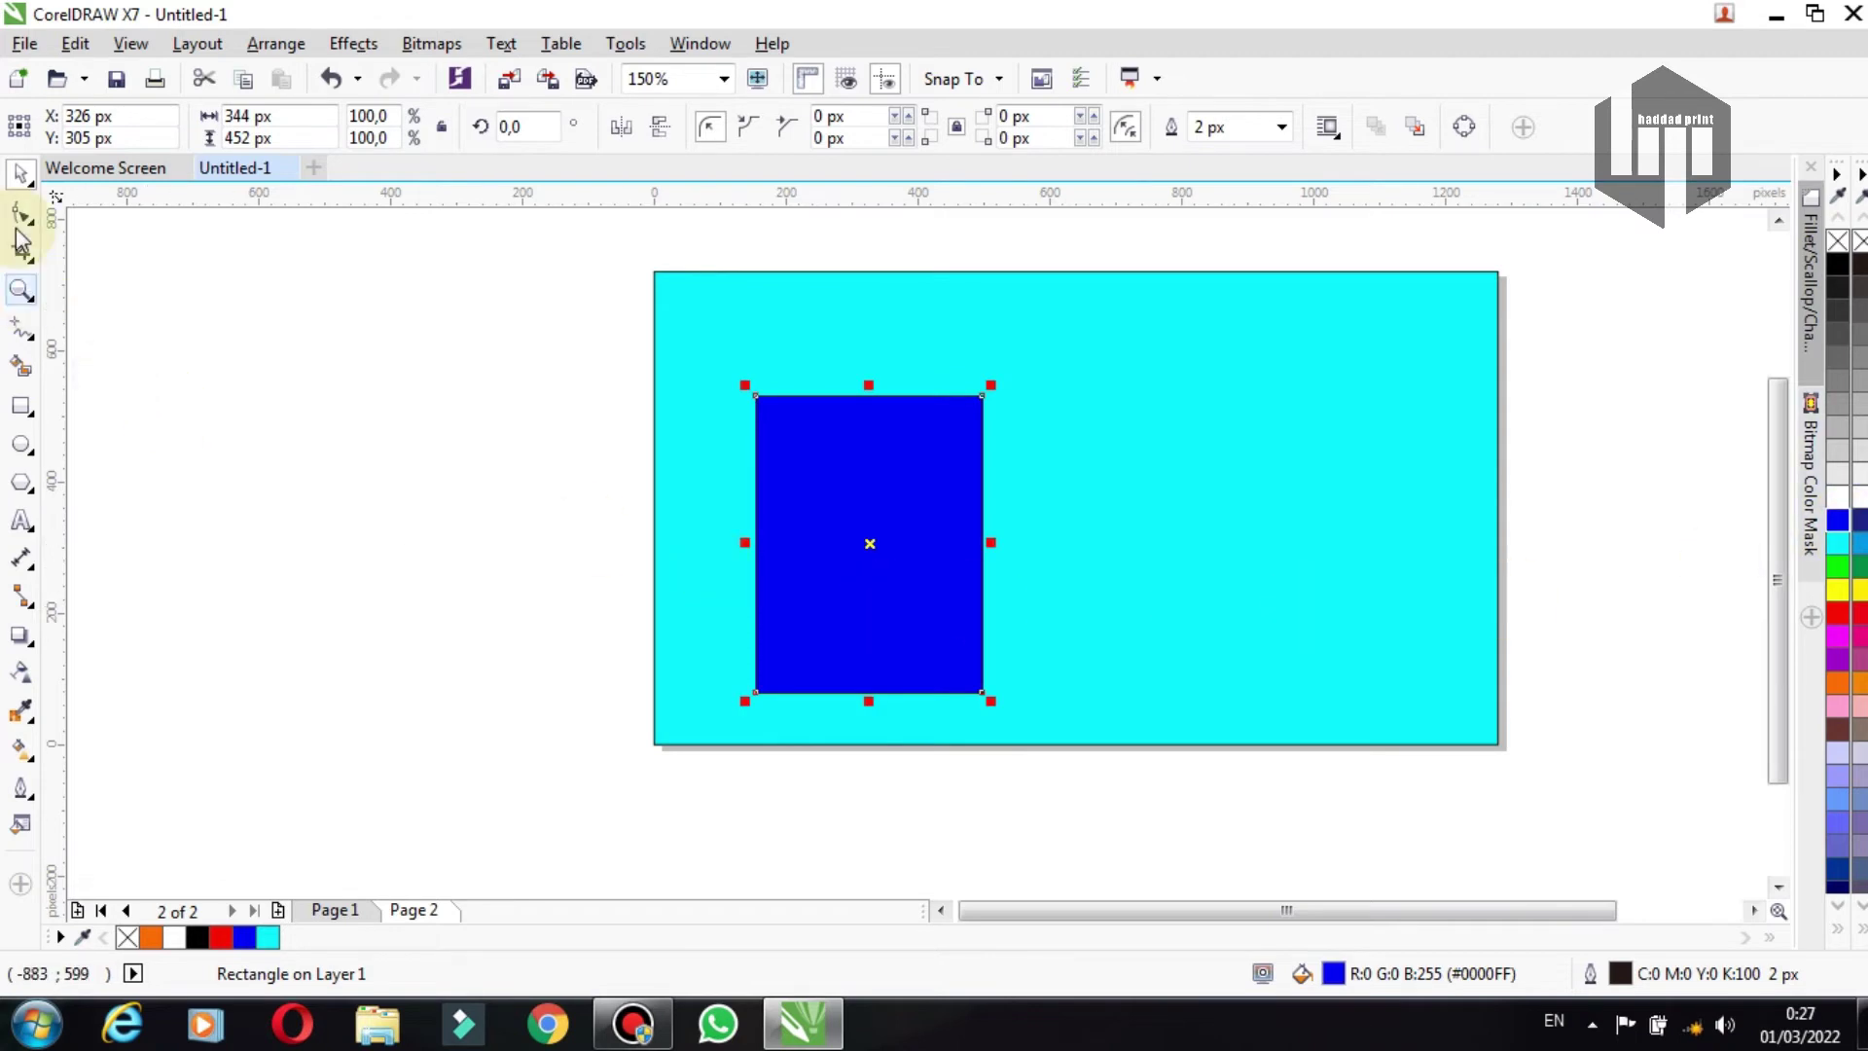
right_click(136, 939)
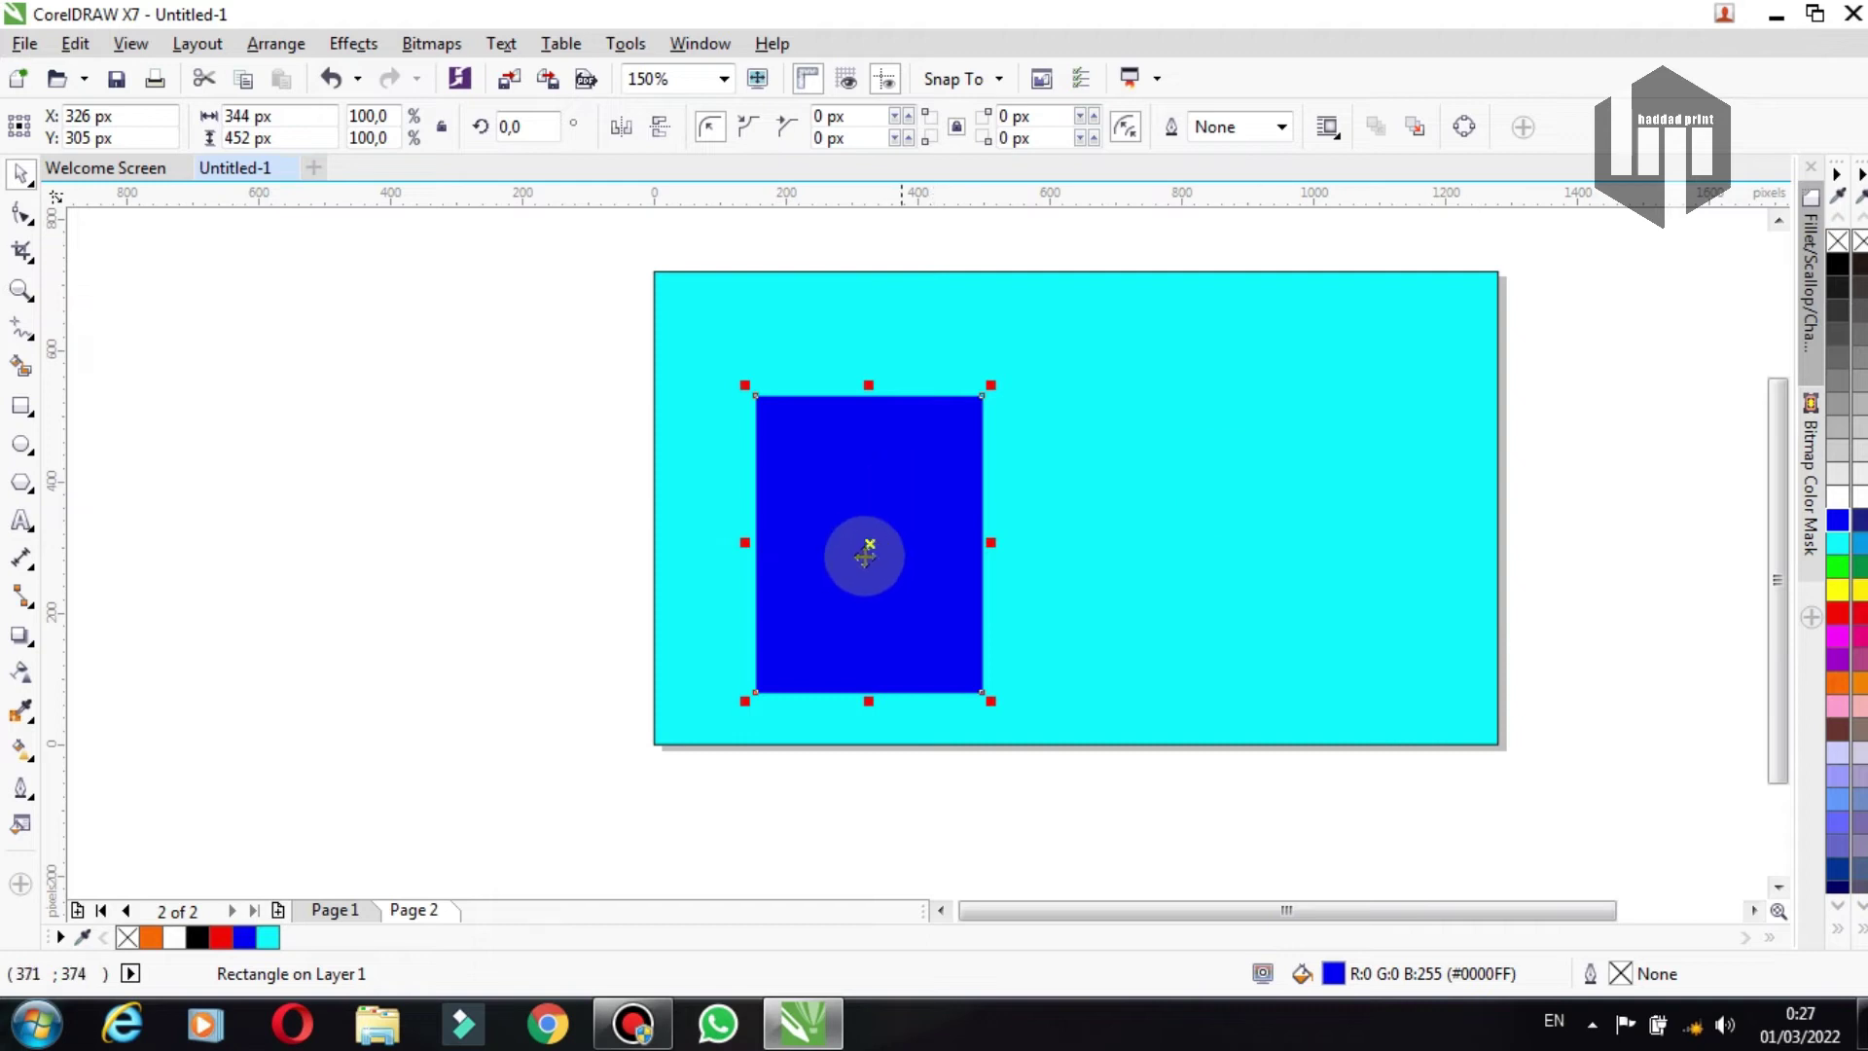
click(994, 533)
click(909, 541)
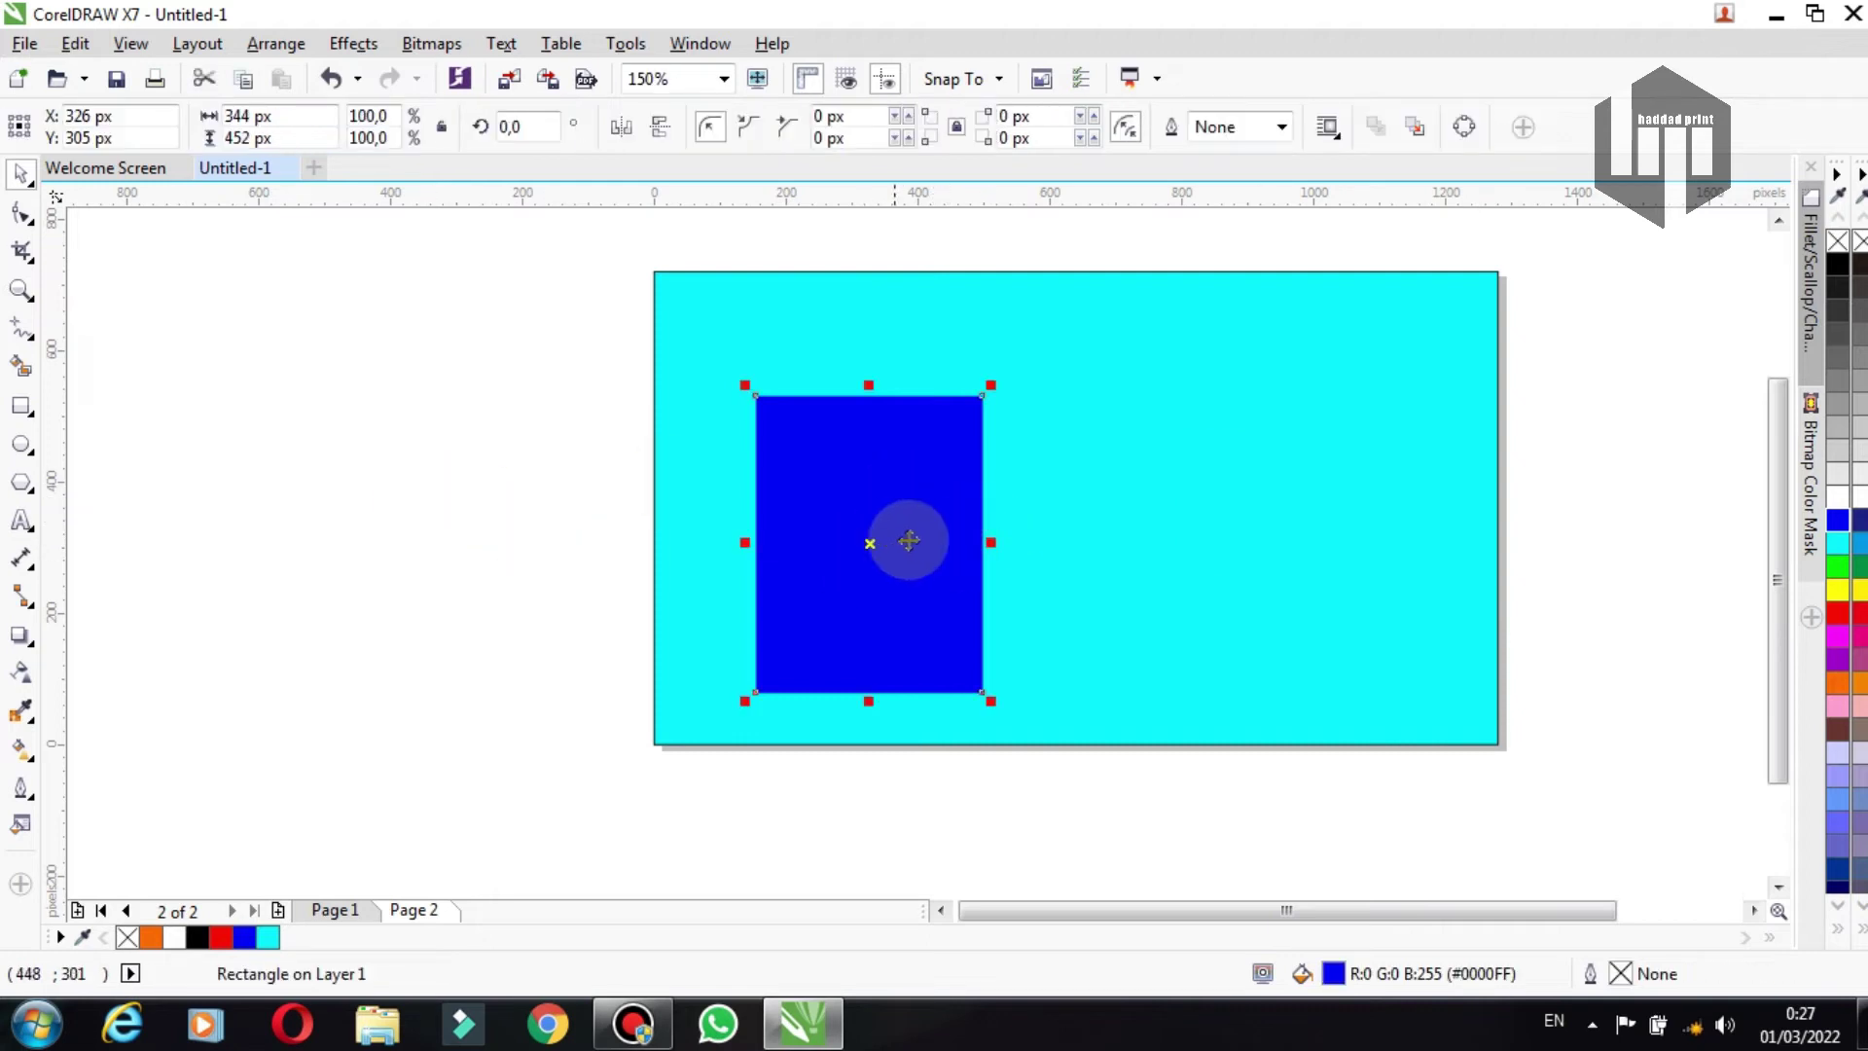
Step: Convert the blue rectangle to a 300 dpi RGB bitmap with transparent background
click(432, 44)
click(458, 73)
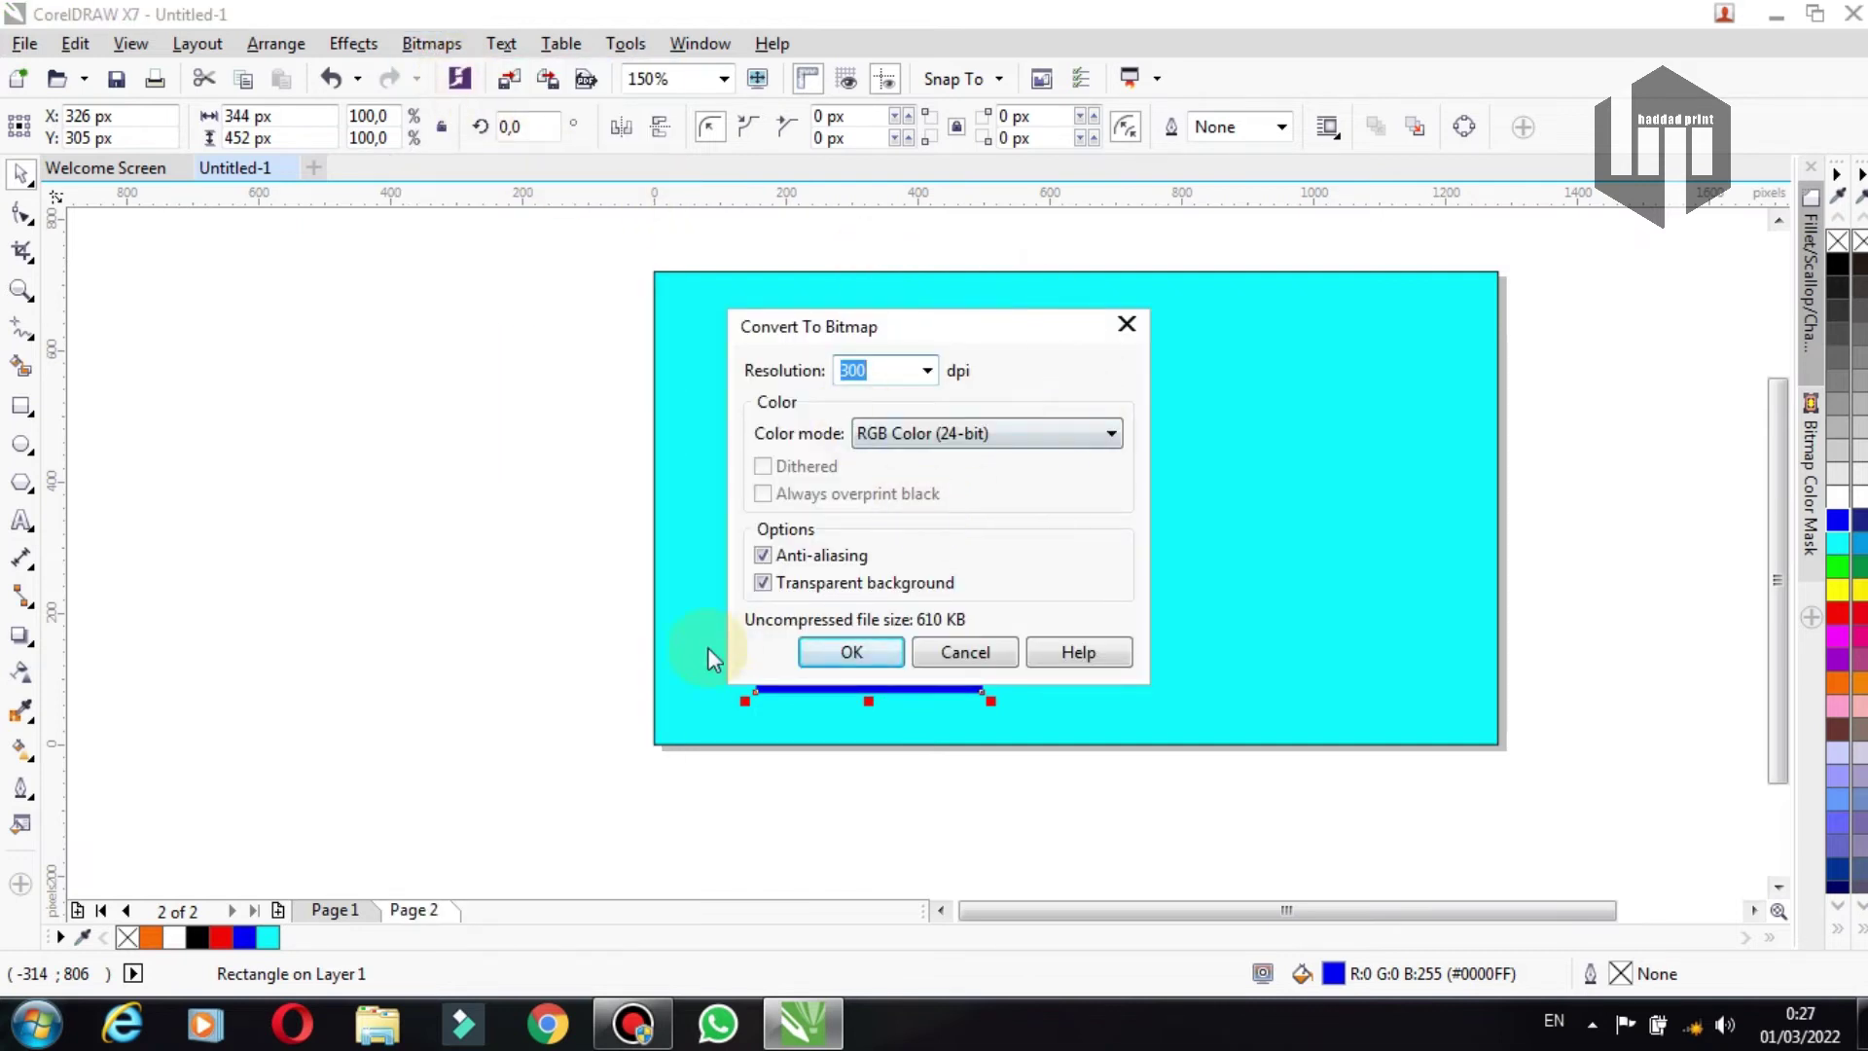
click(846, 659)
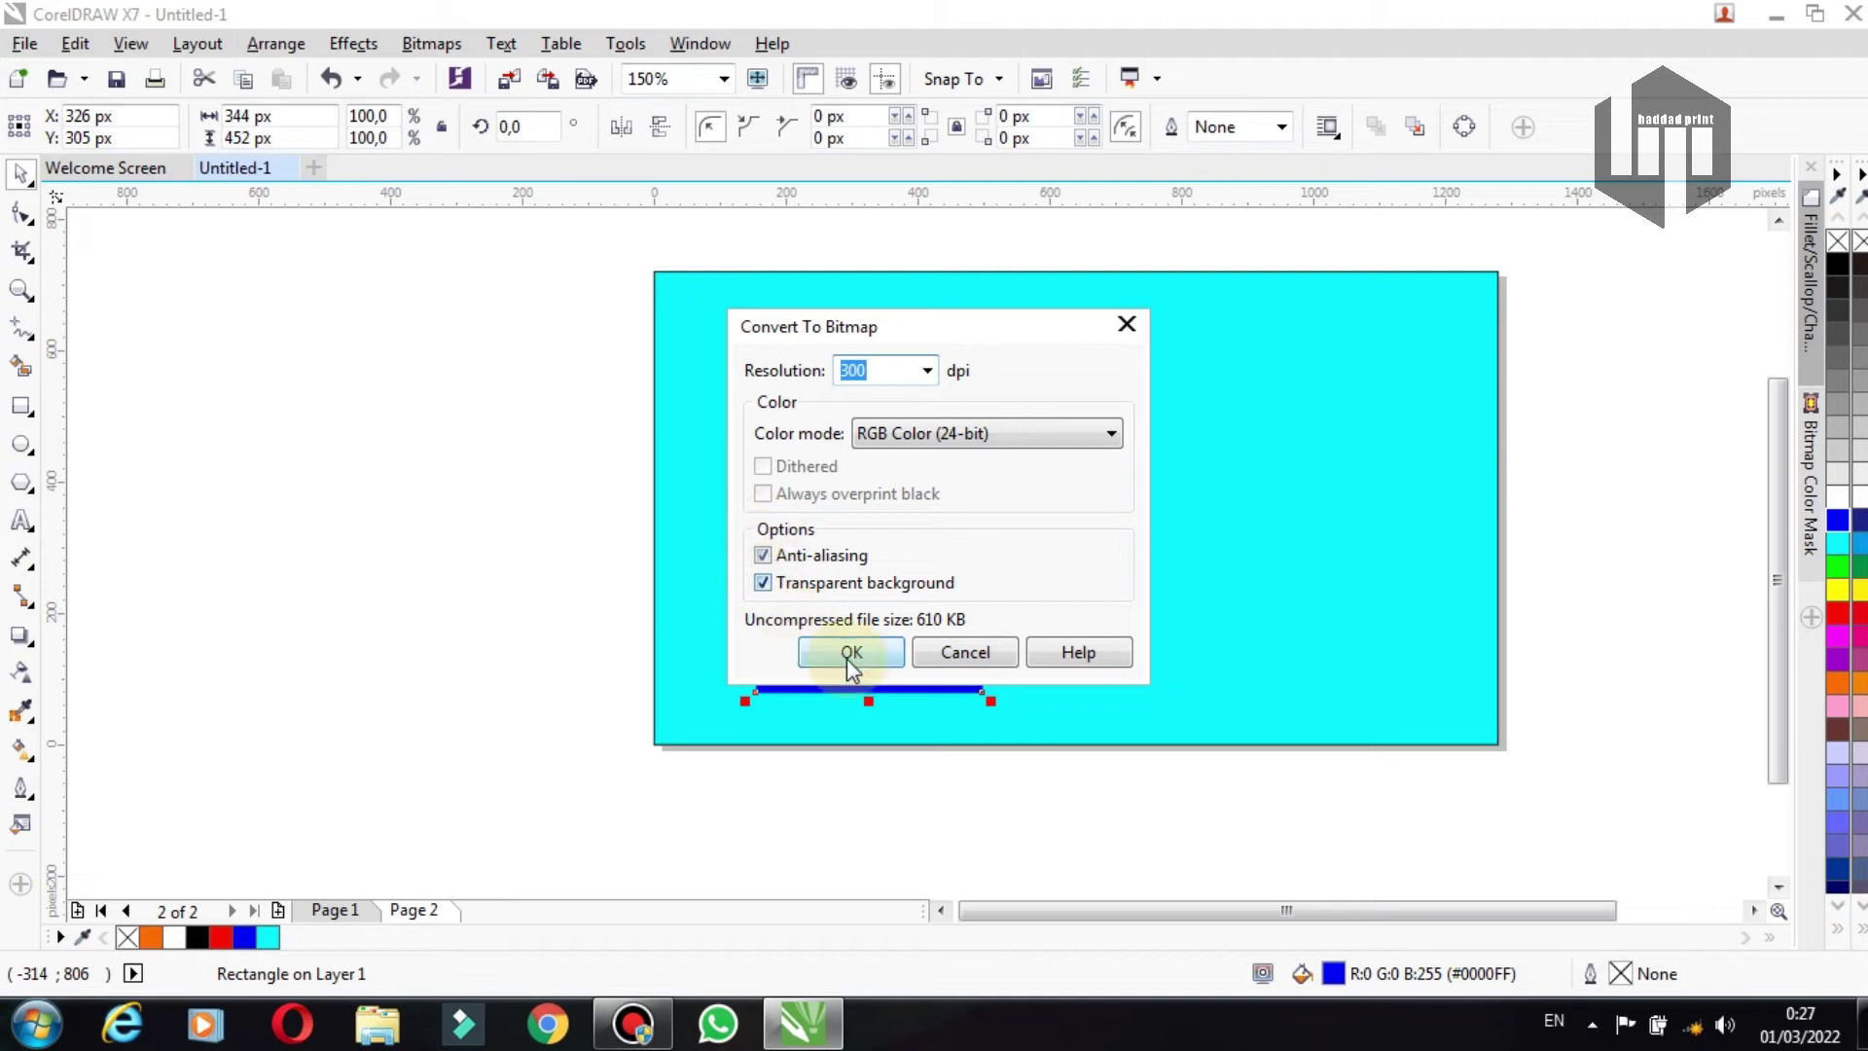
click(849, 659)
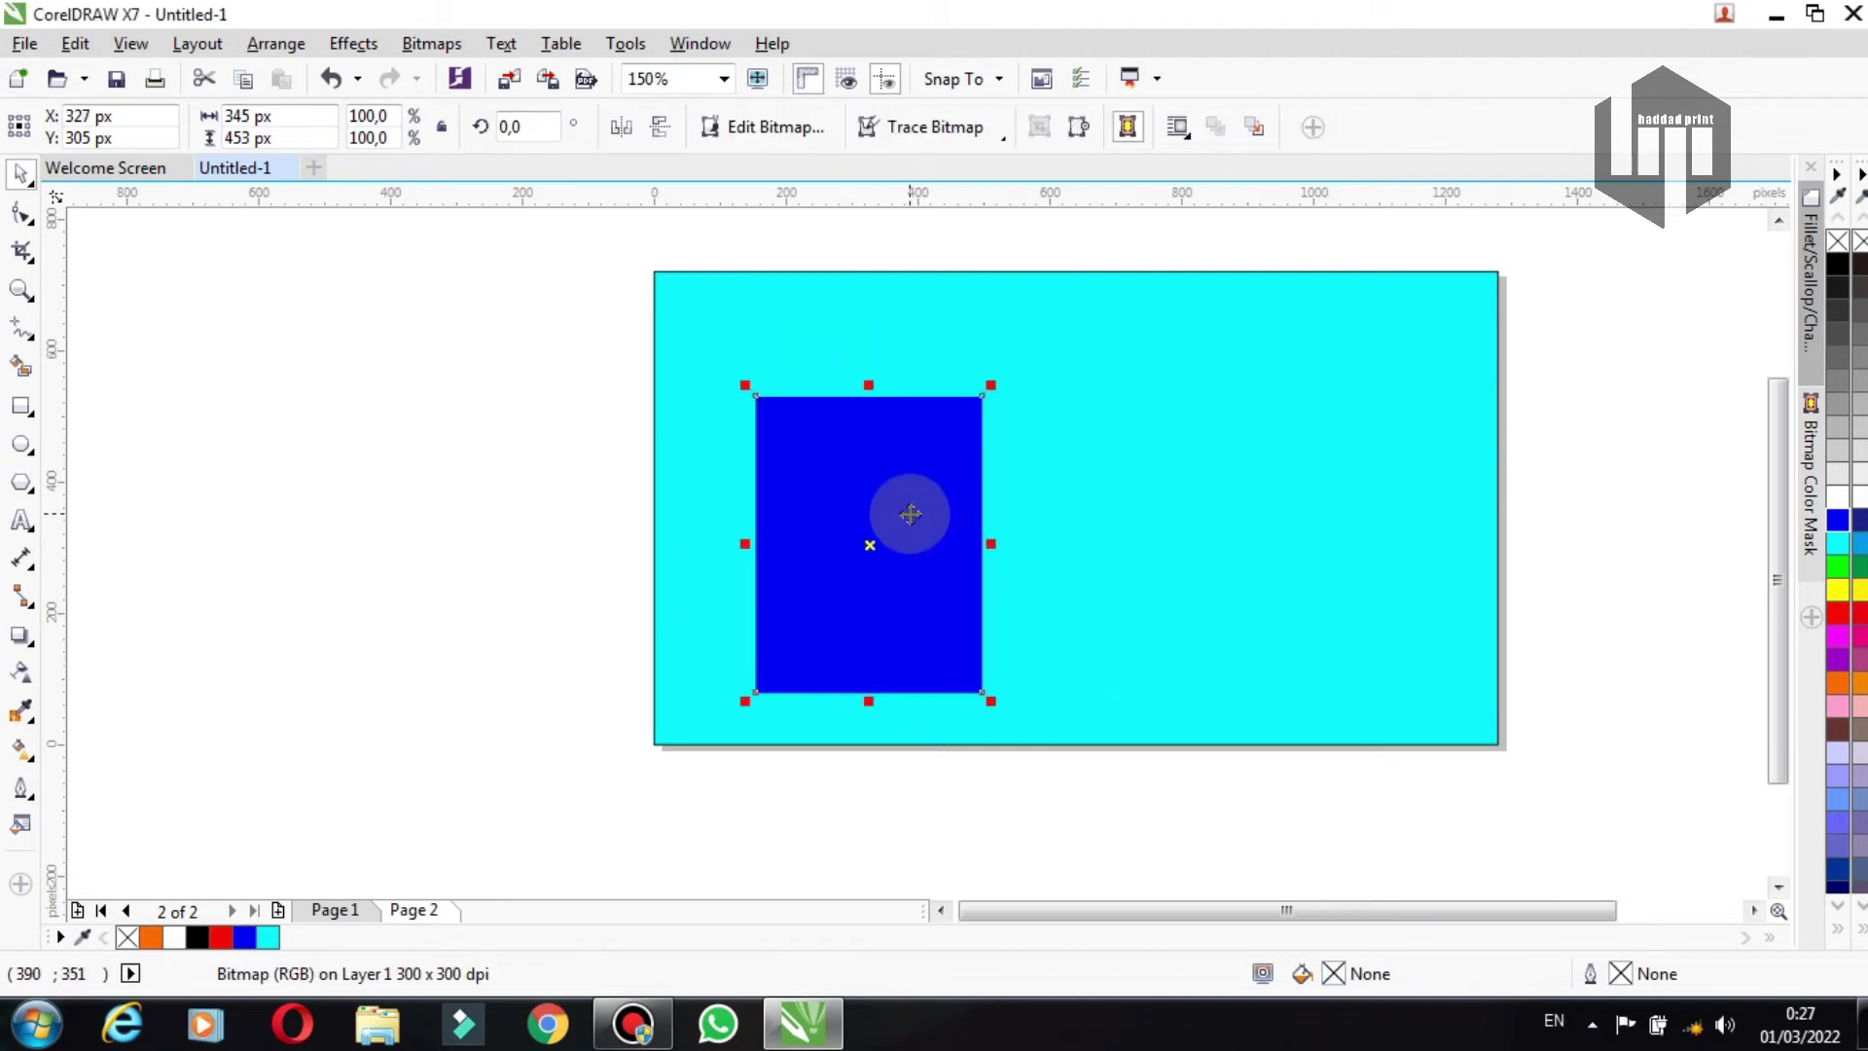
click(516, 494)
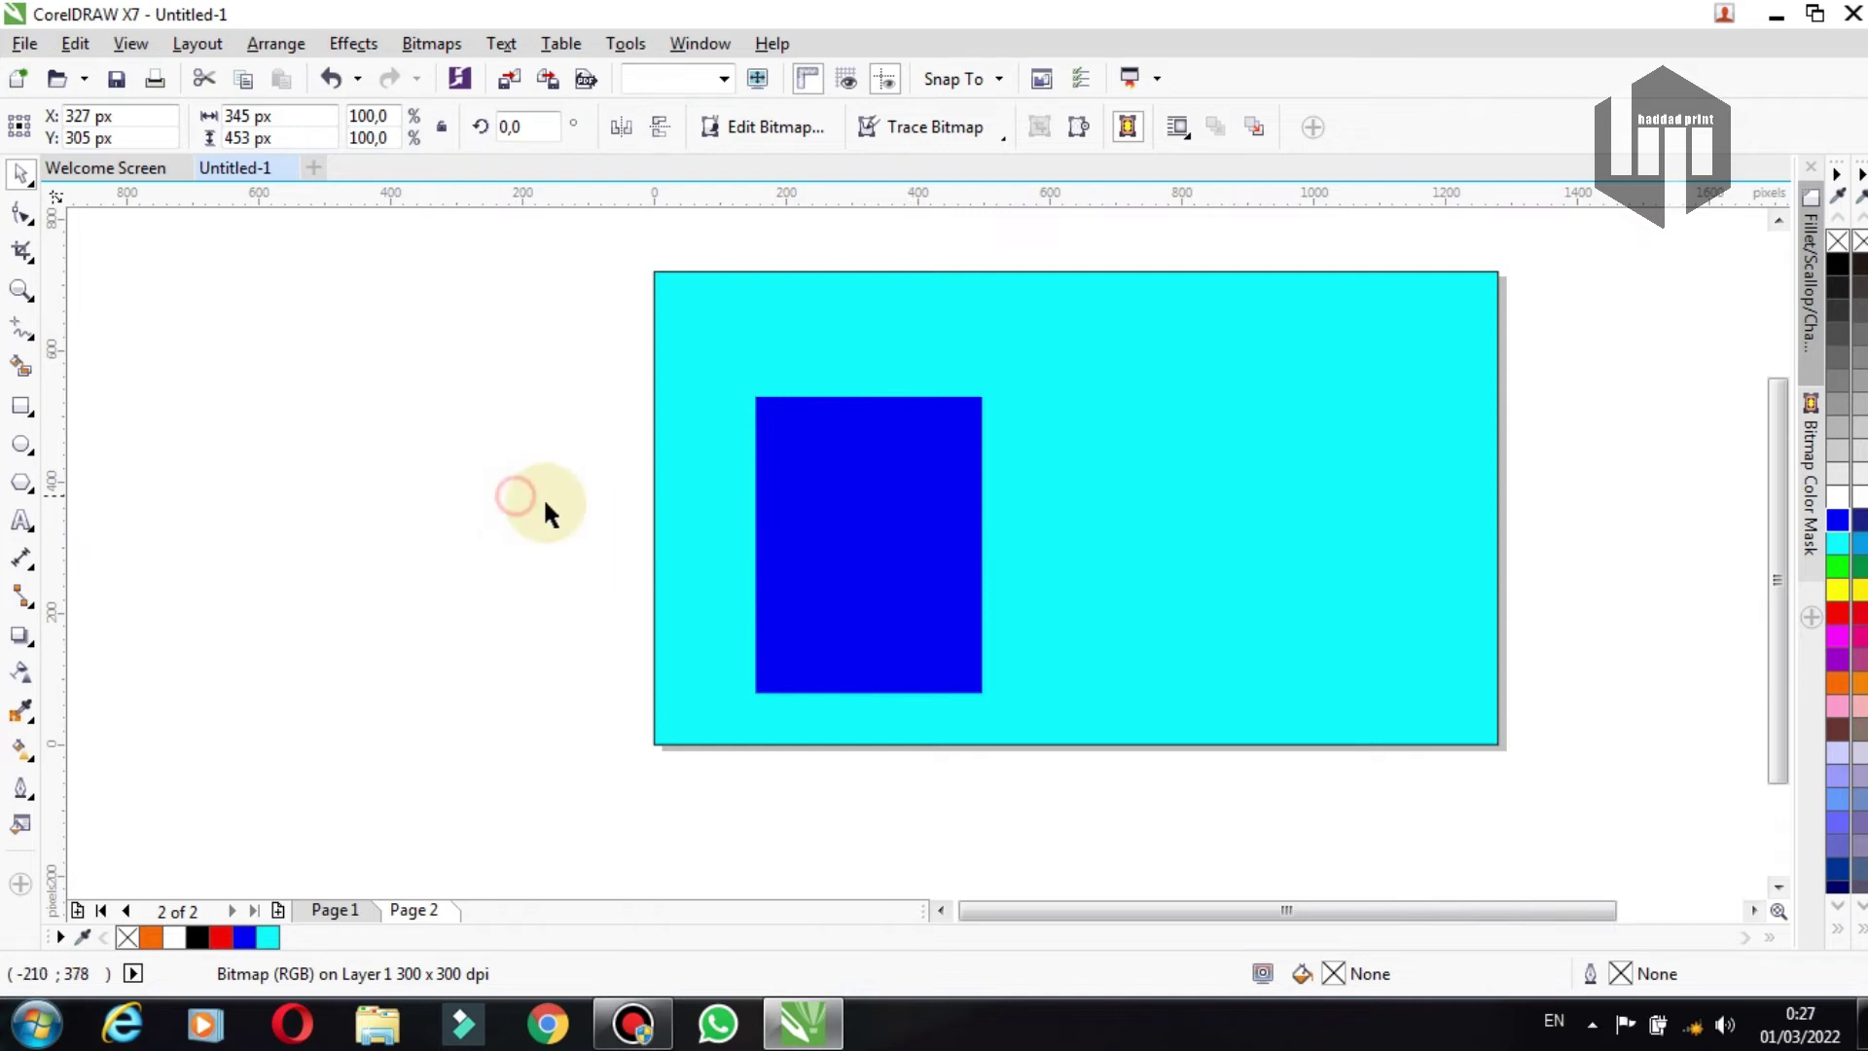
click(897, 498)
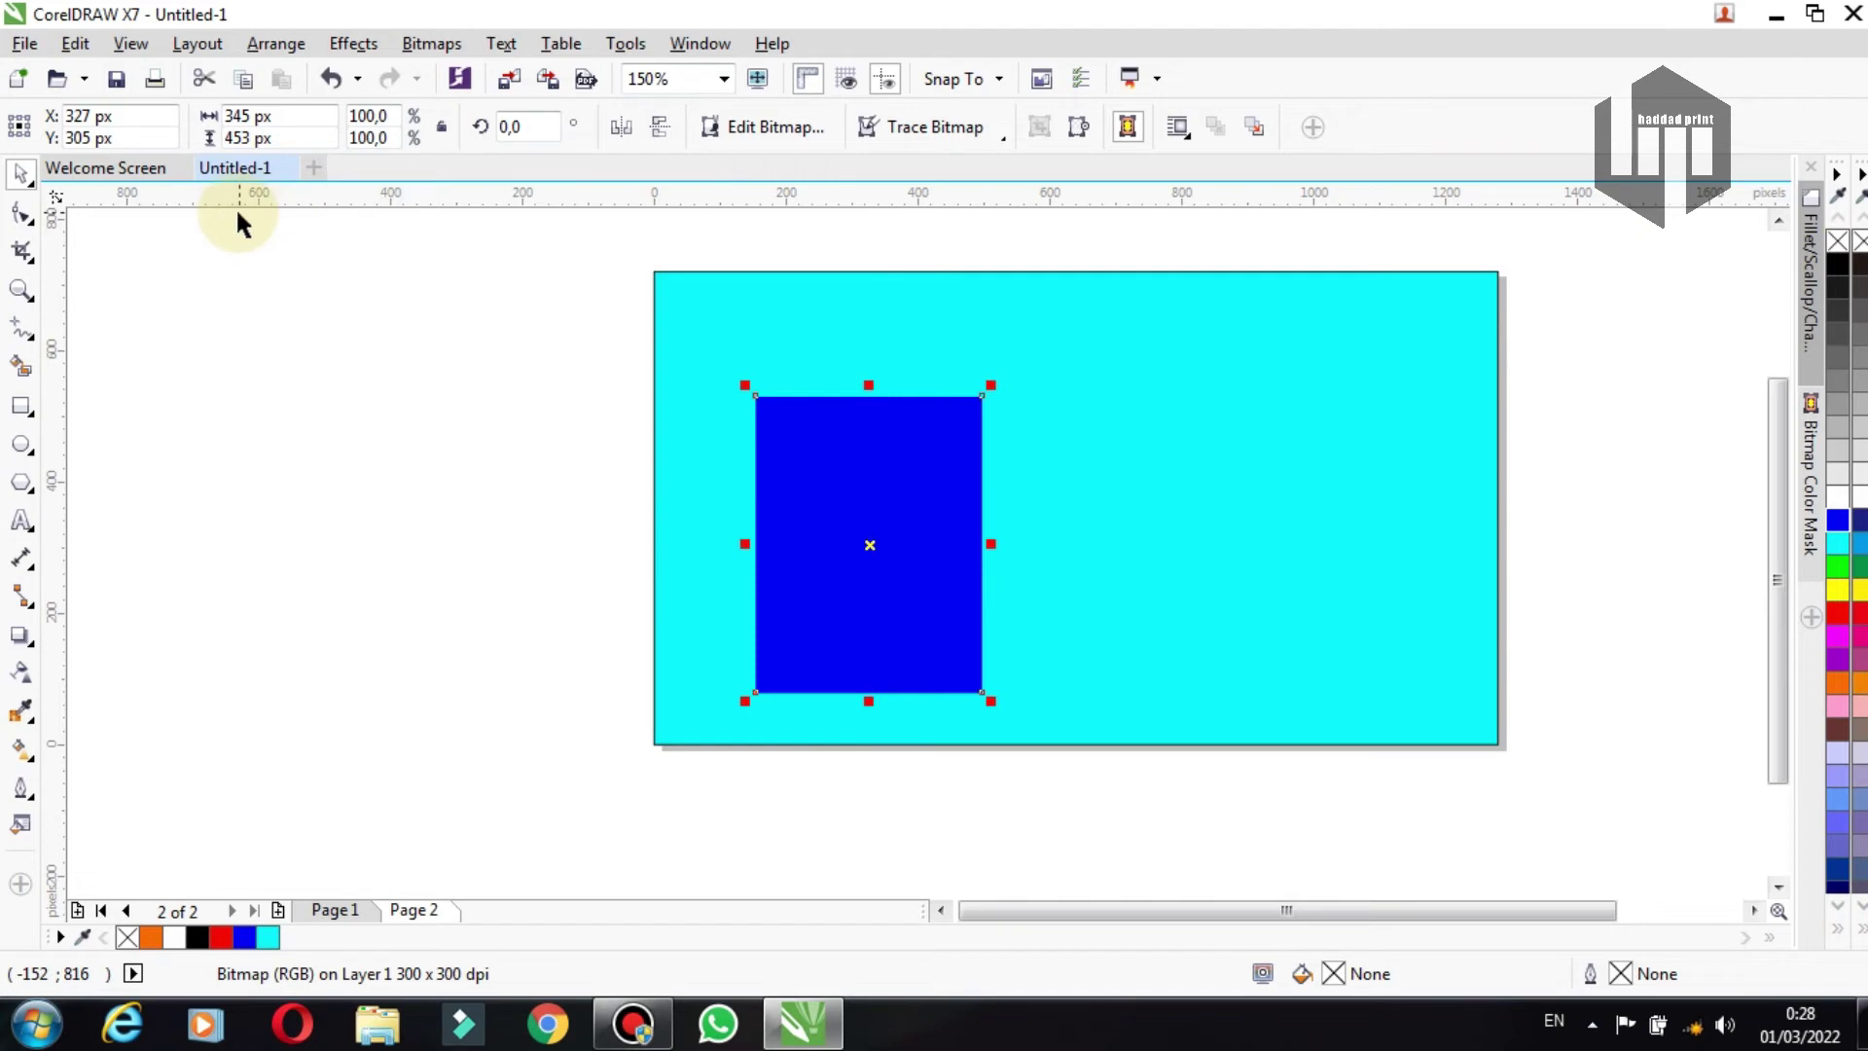
Step: Apply a transparent vertical Page Curl at the bottom-left corner, 50% width and height
click(435, 49)
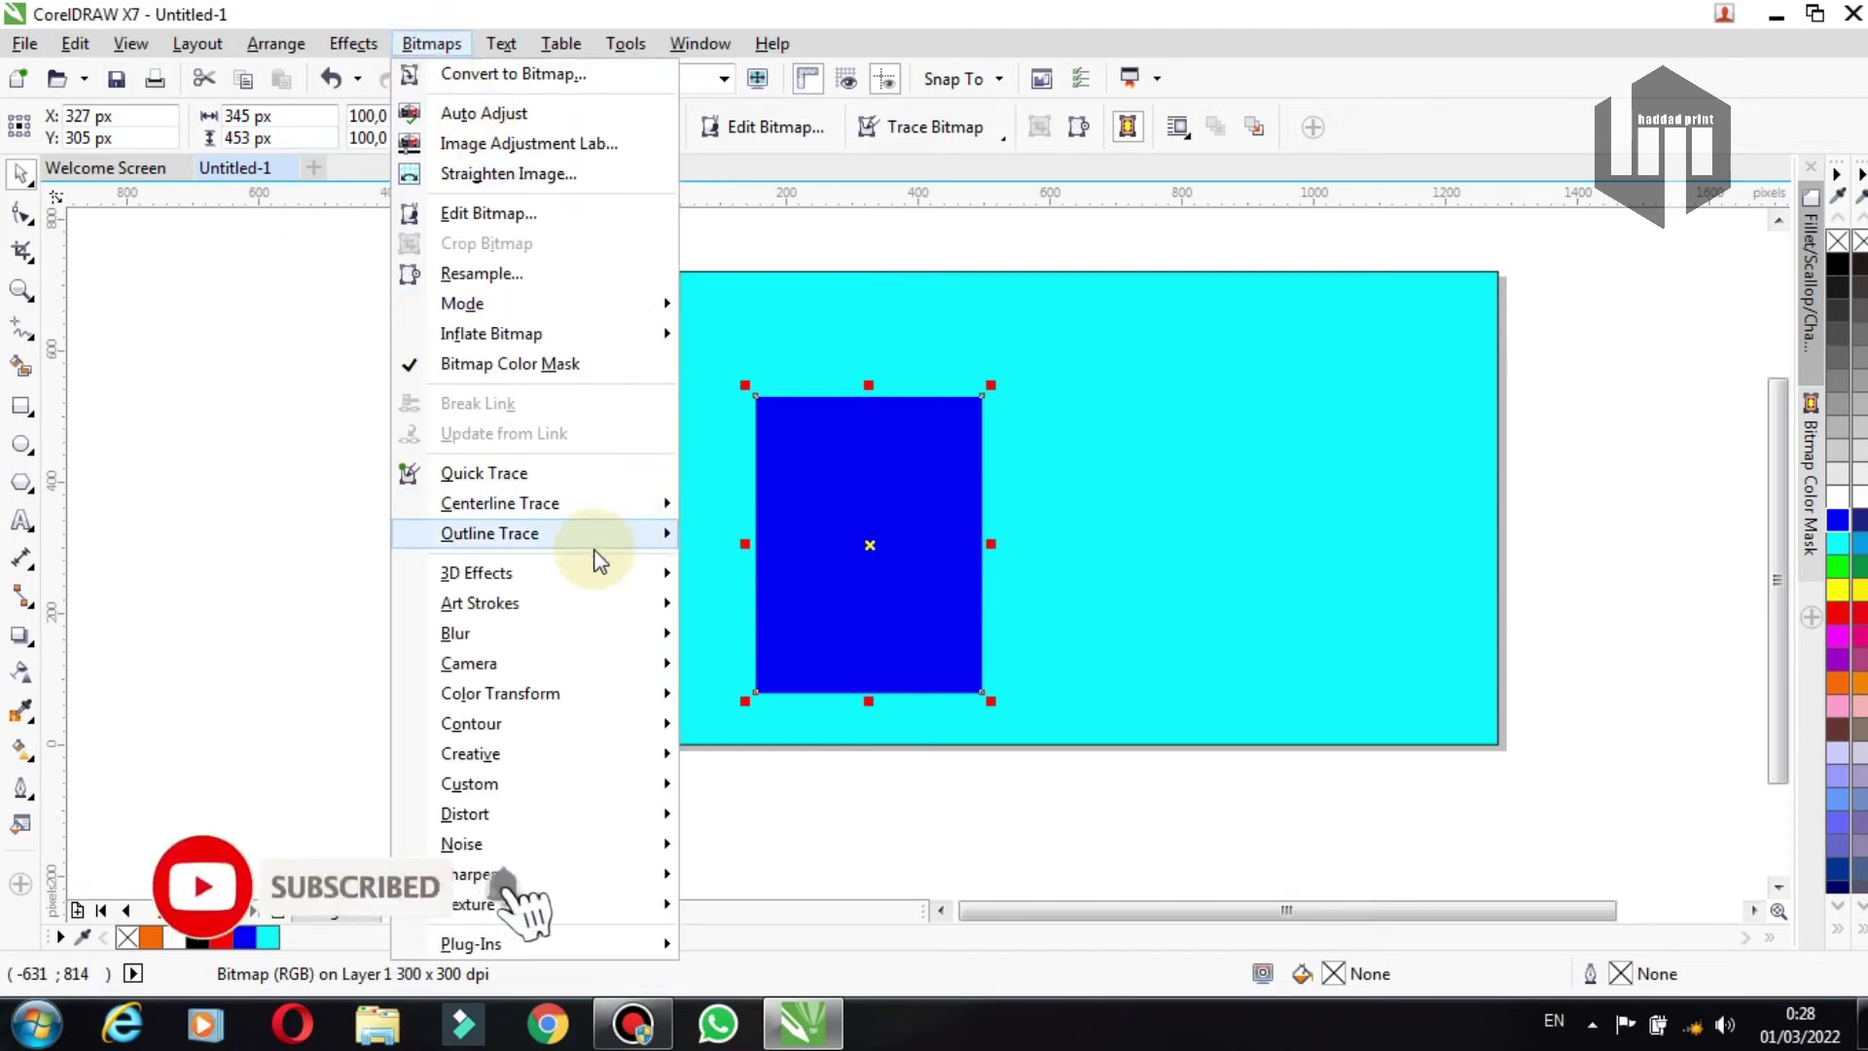
mouse_move(478, 572)
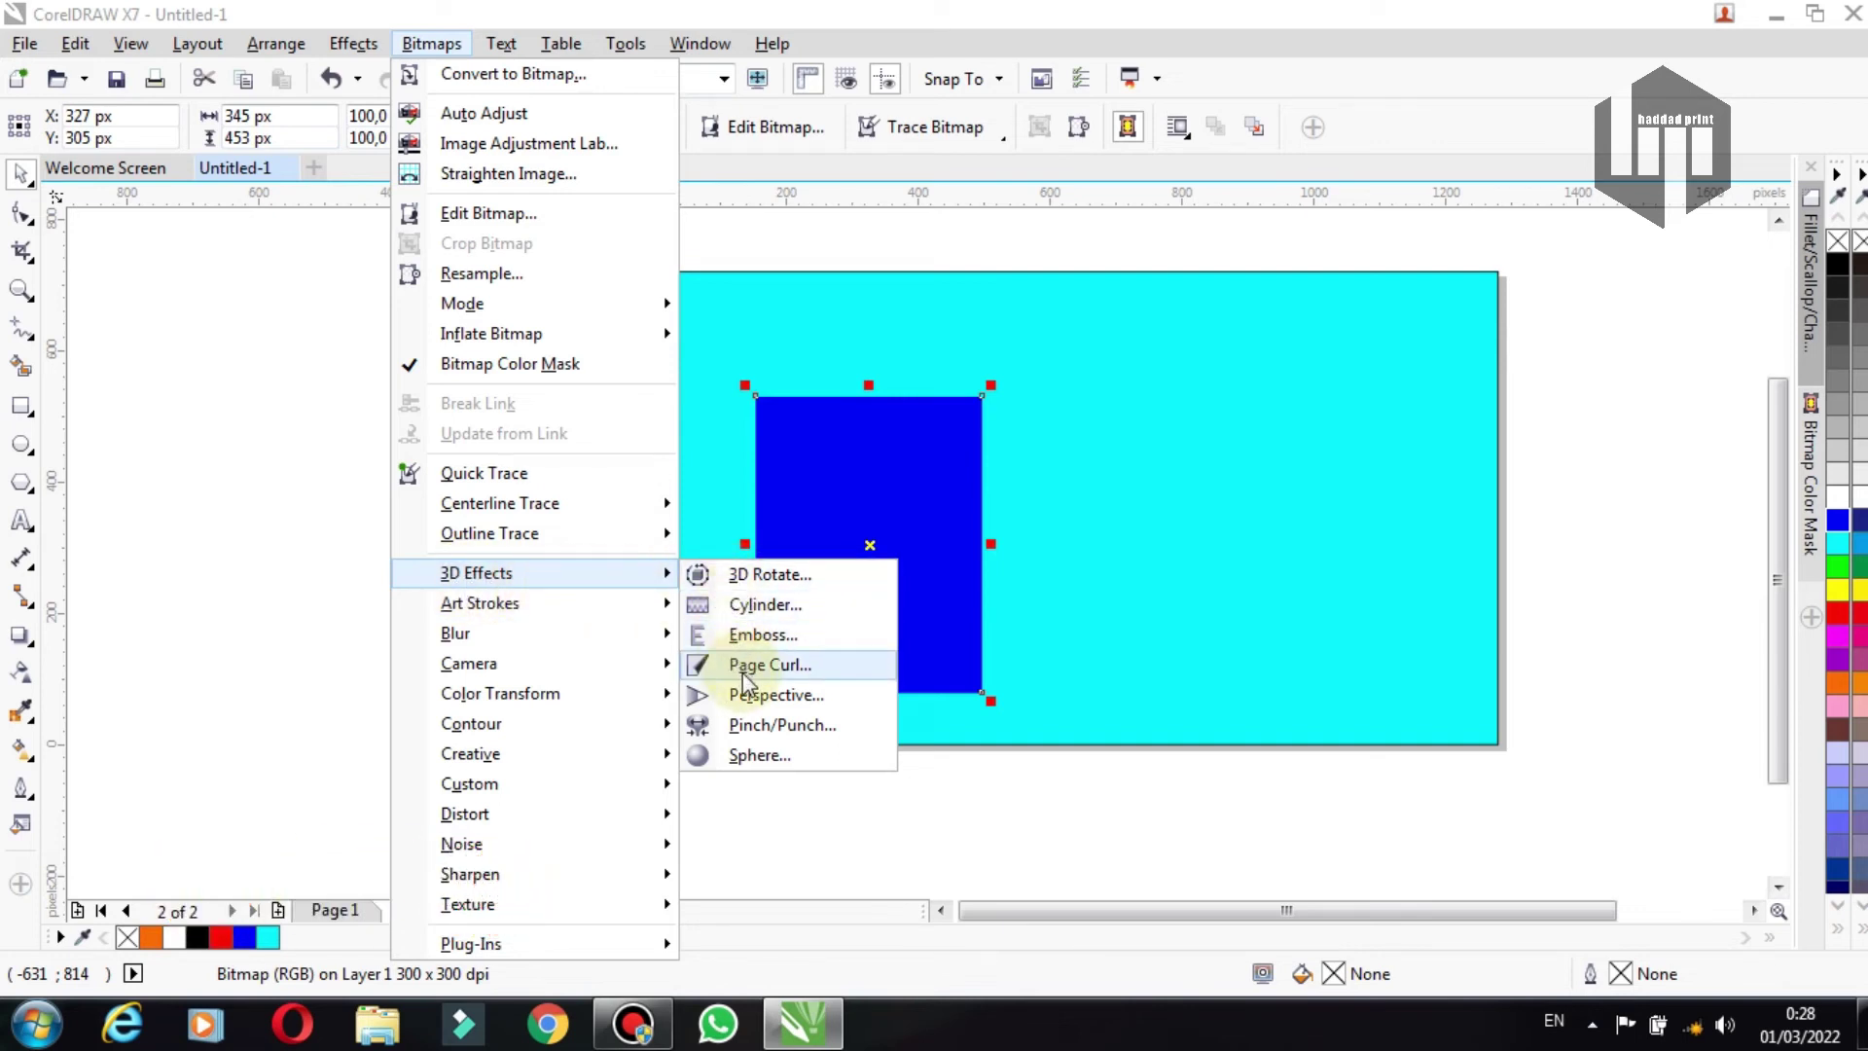
click(743, 671)
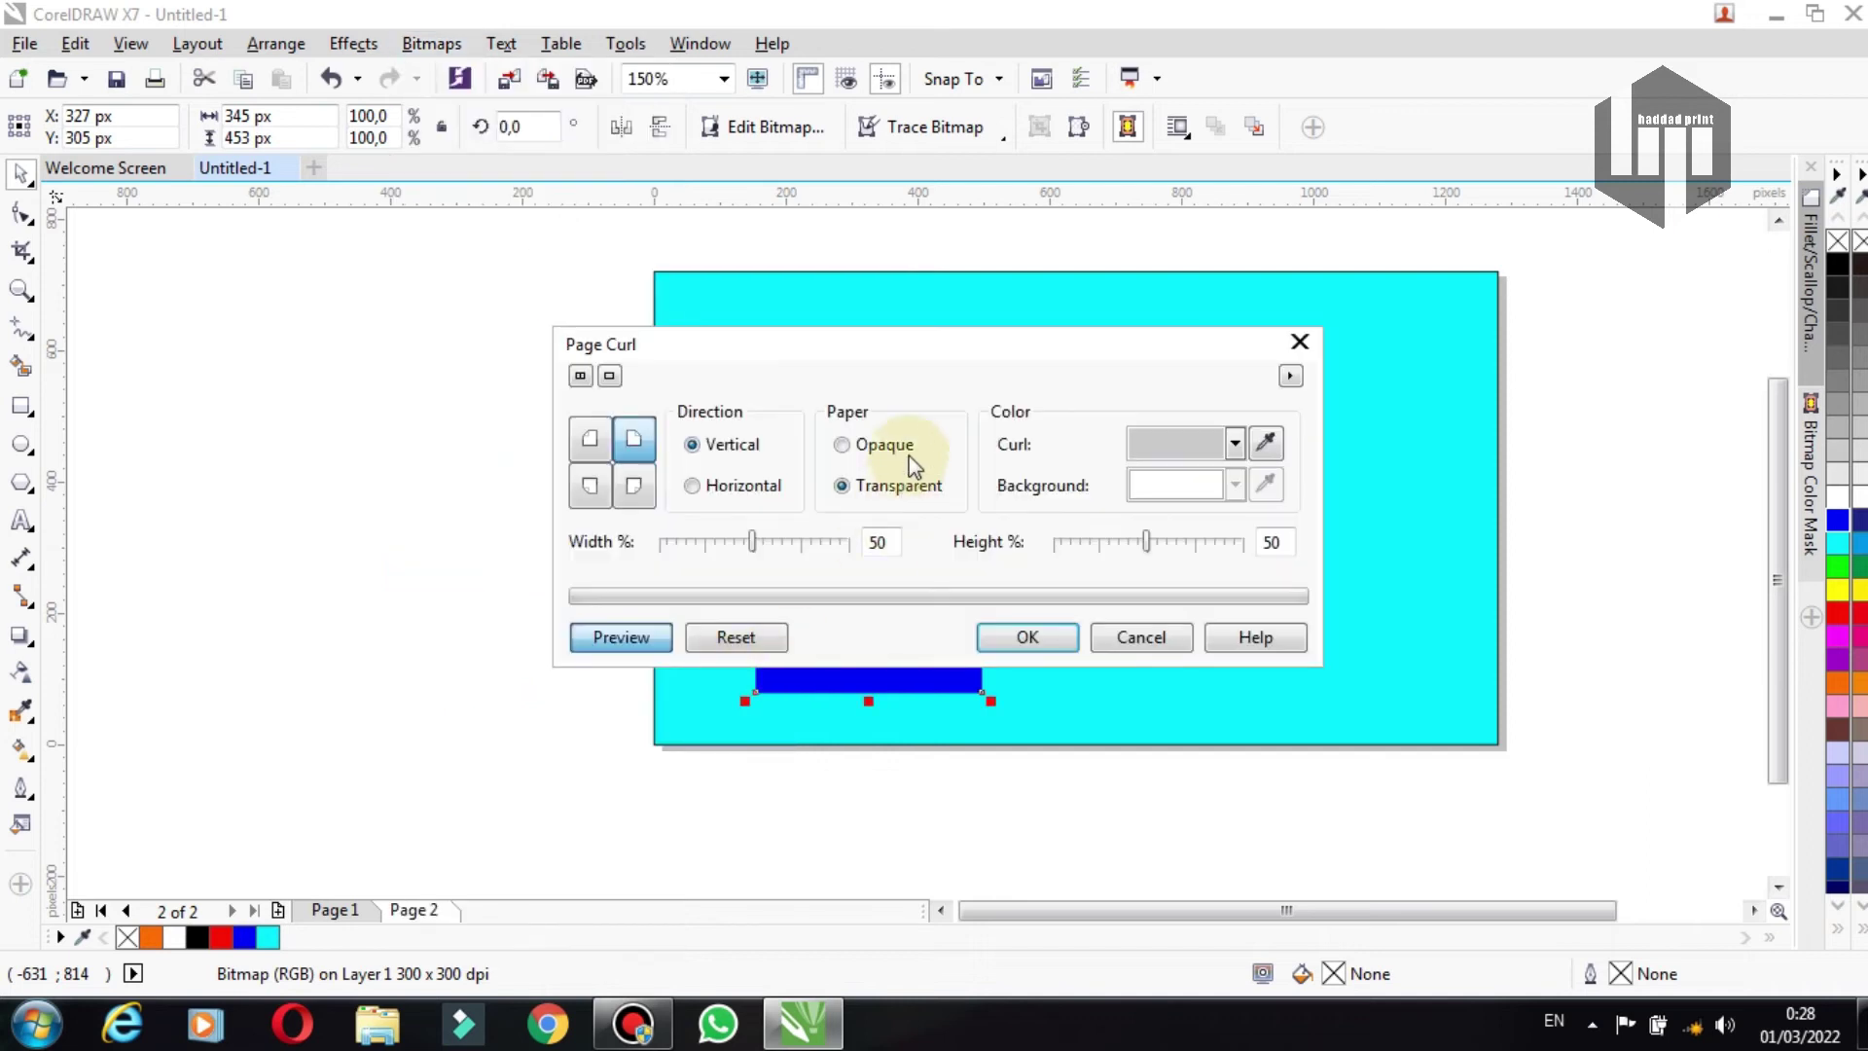
drag(934, 356, 1467, 378)
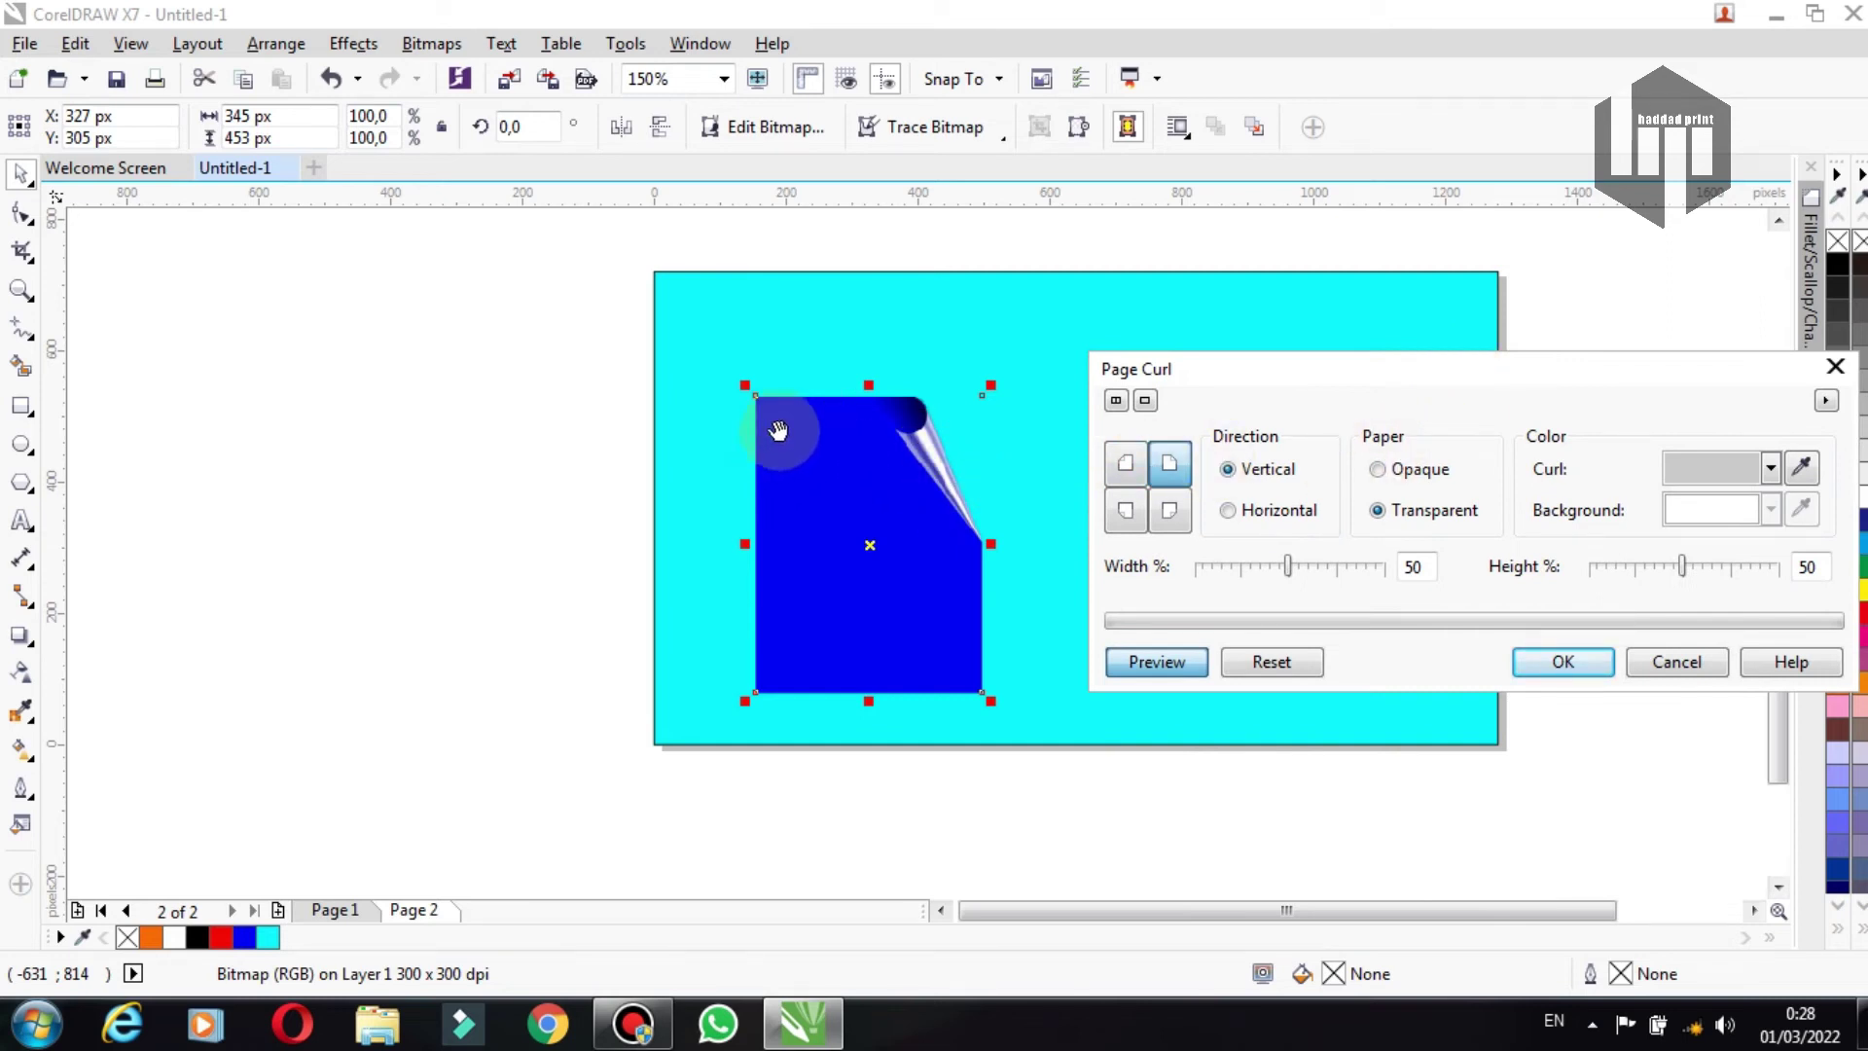
click(1126, 467)
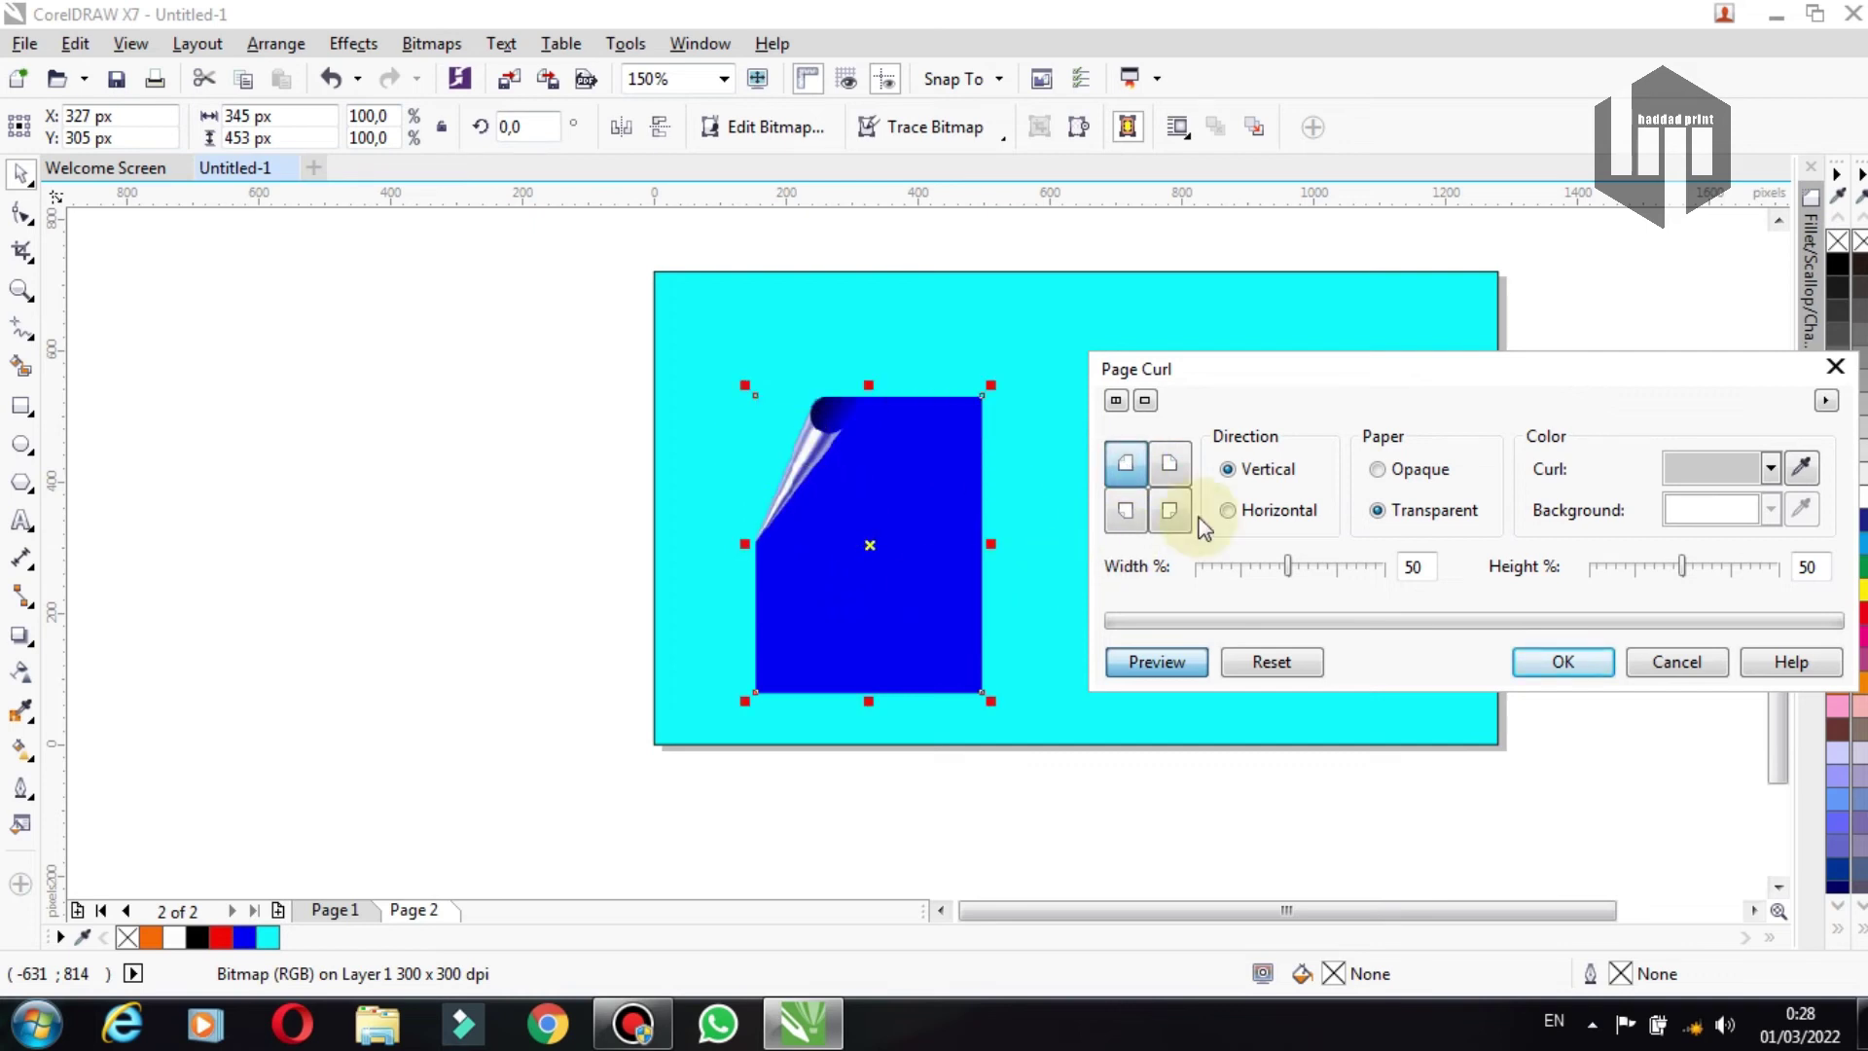
click(1170, 510)
click(1123, 512)
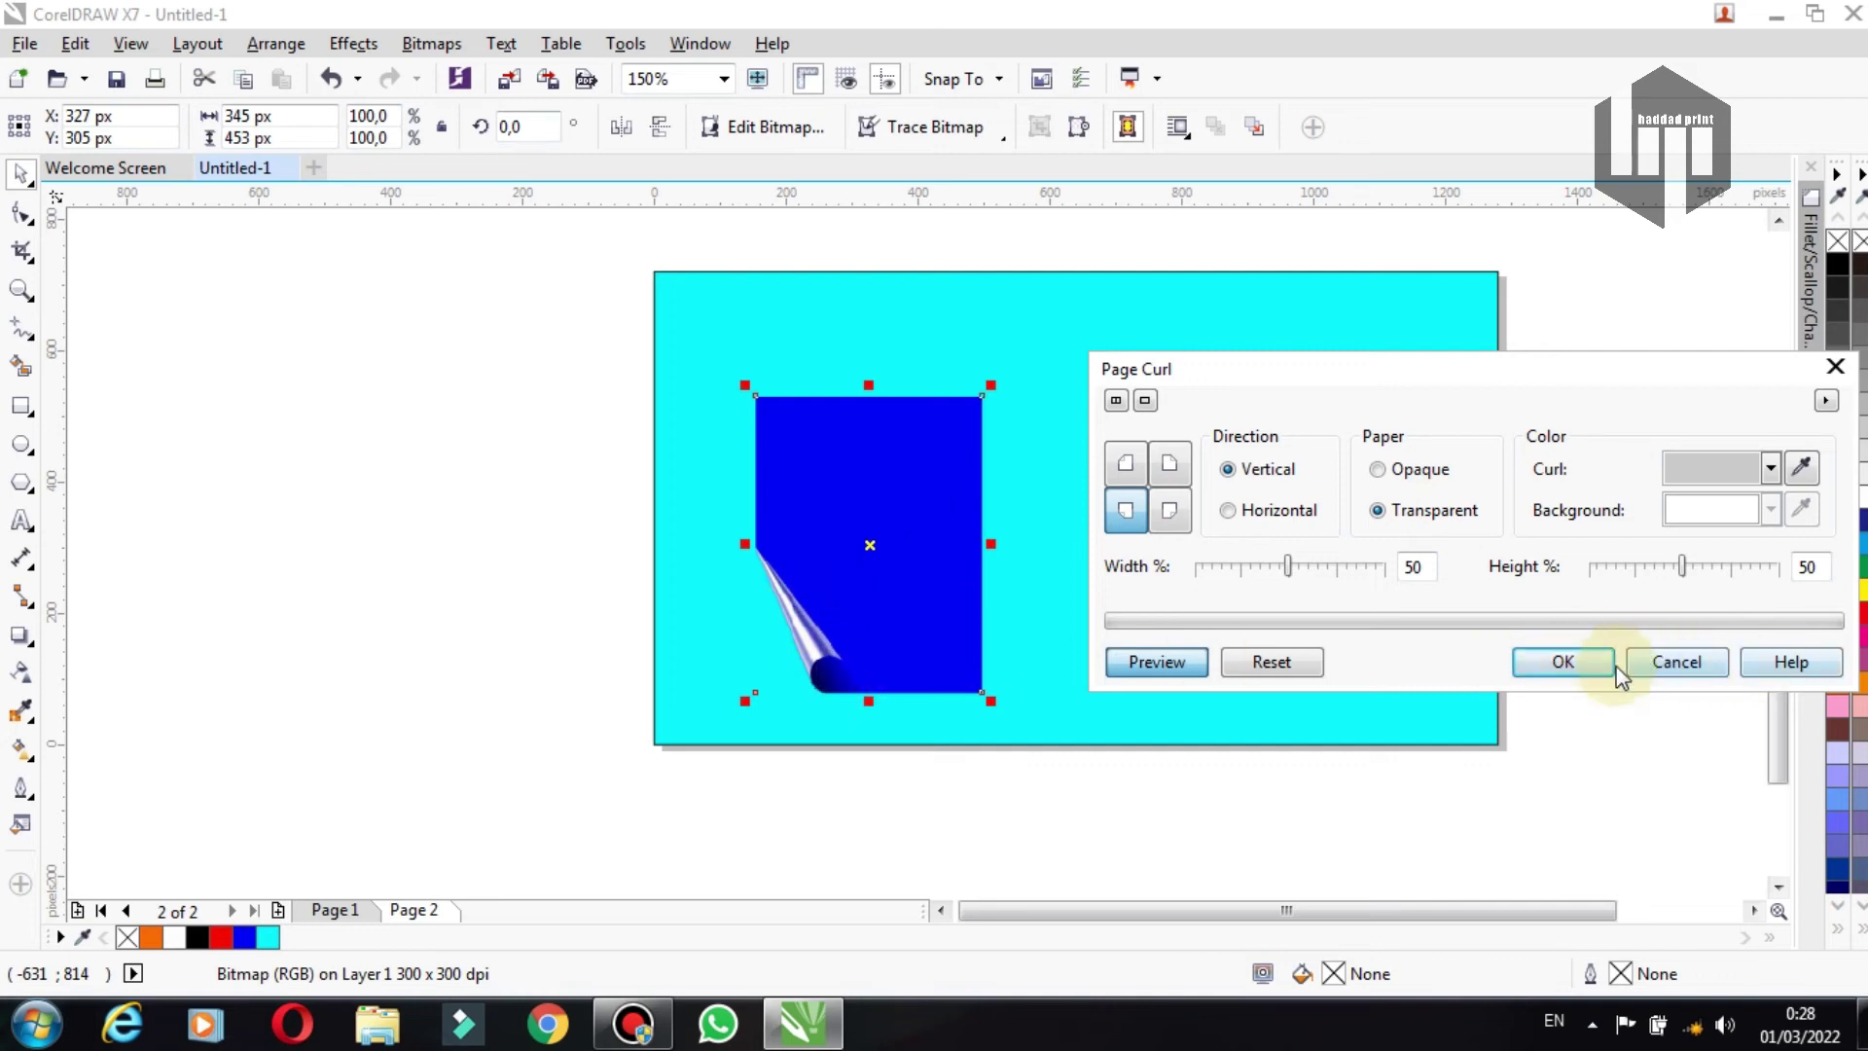
click(1535, 673)
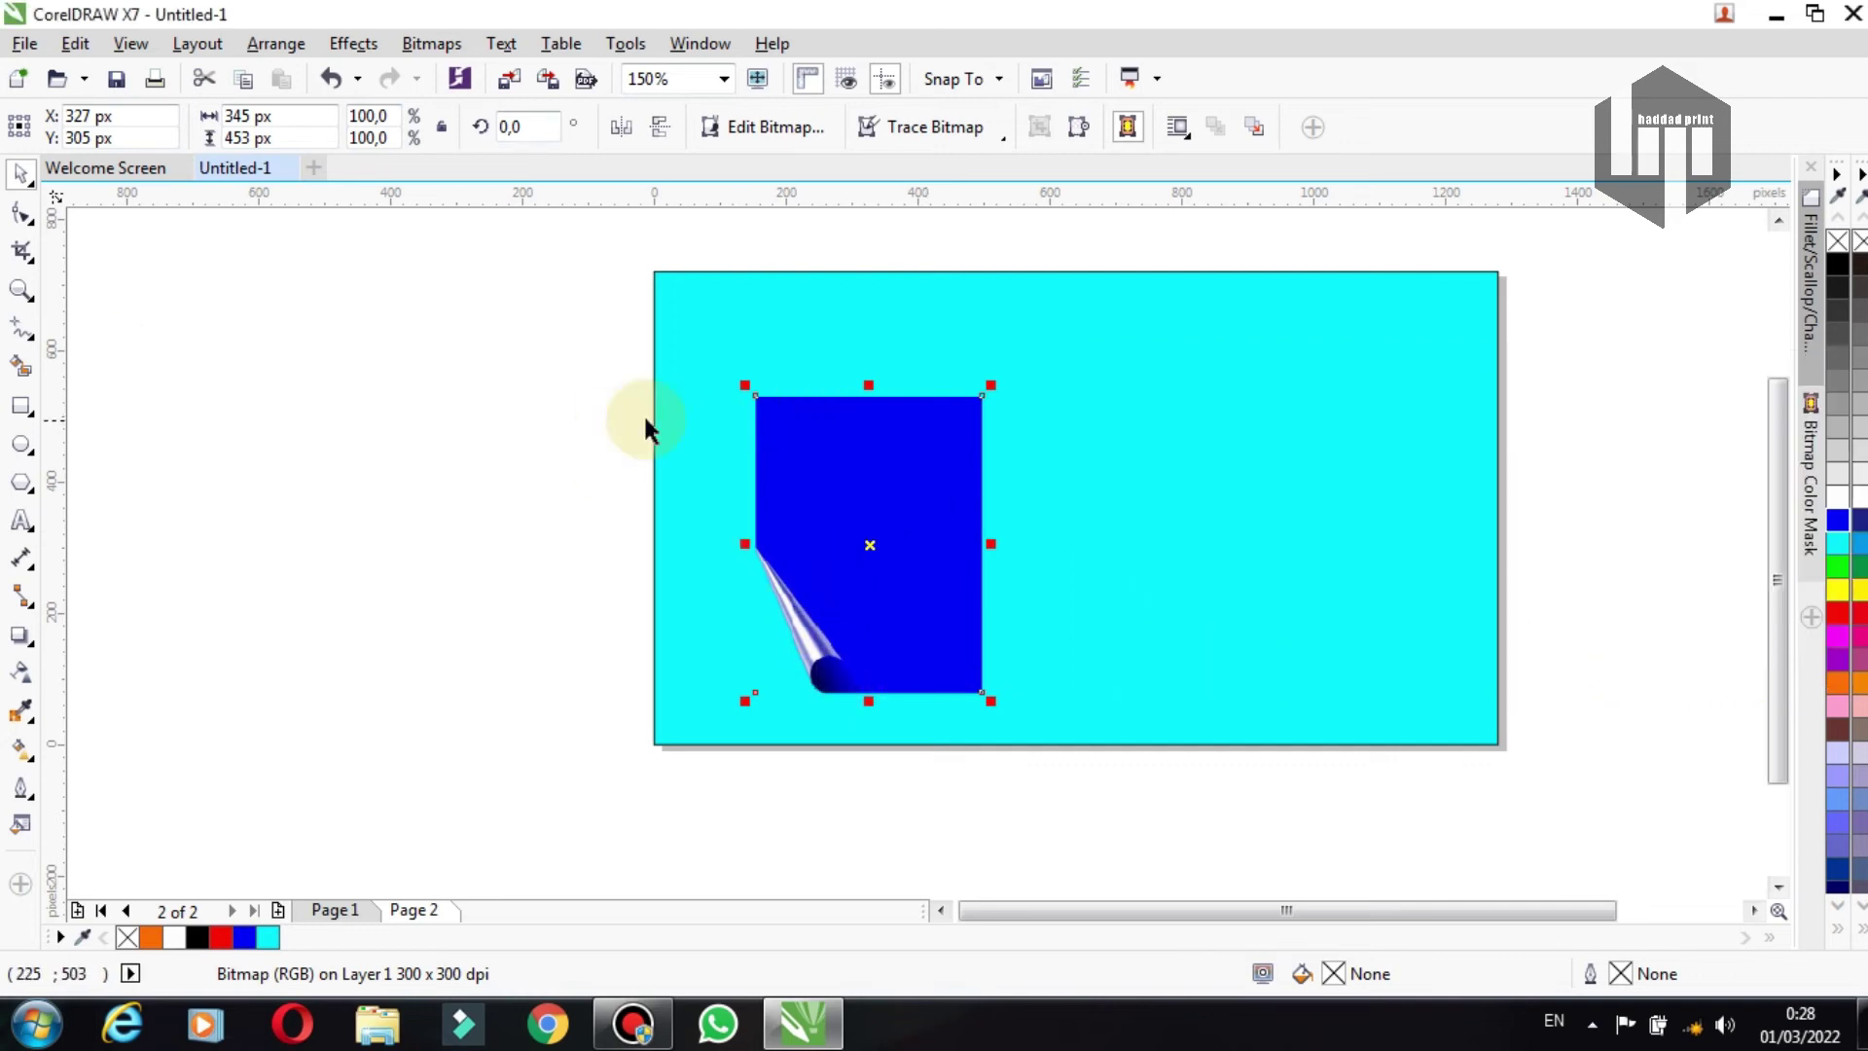
Step: Zoom onto the blue bitmap to show its lower-left page curl
click(21, 290)
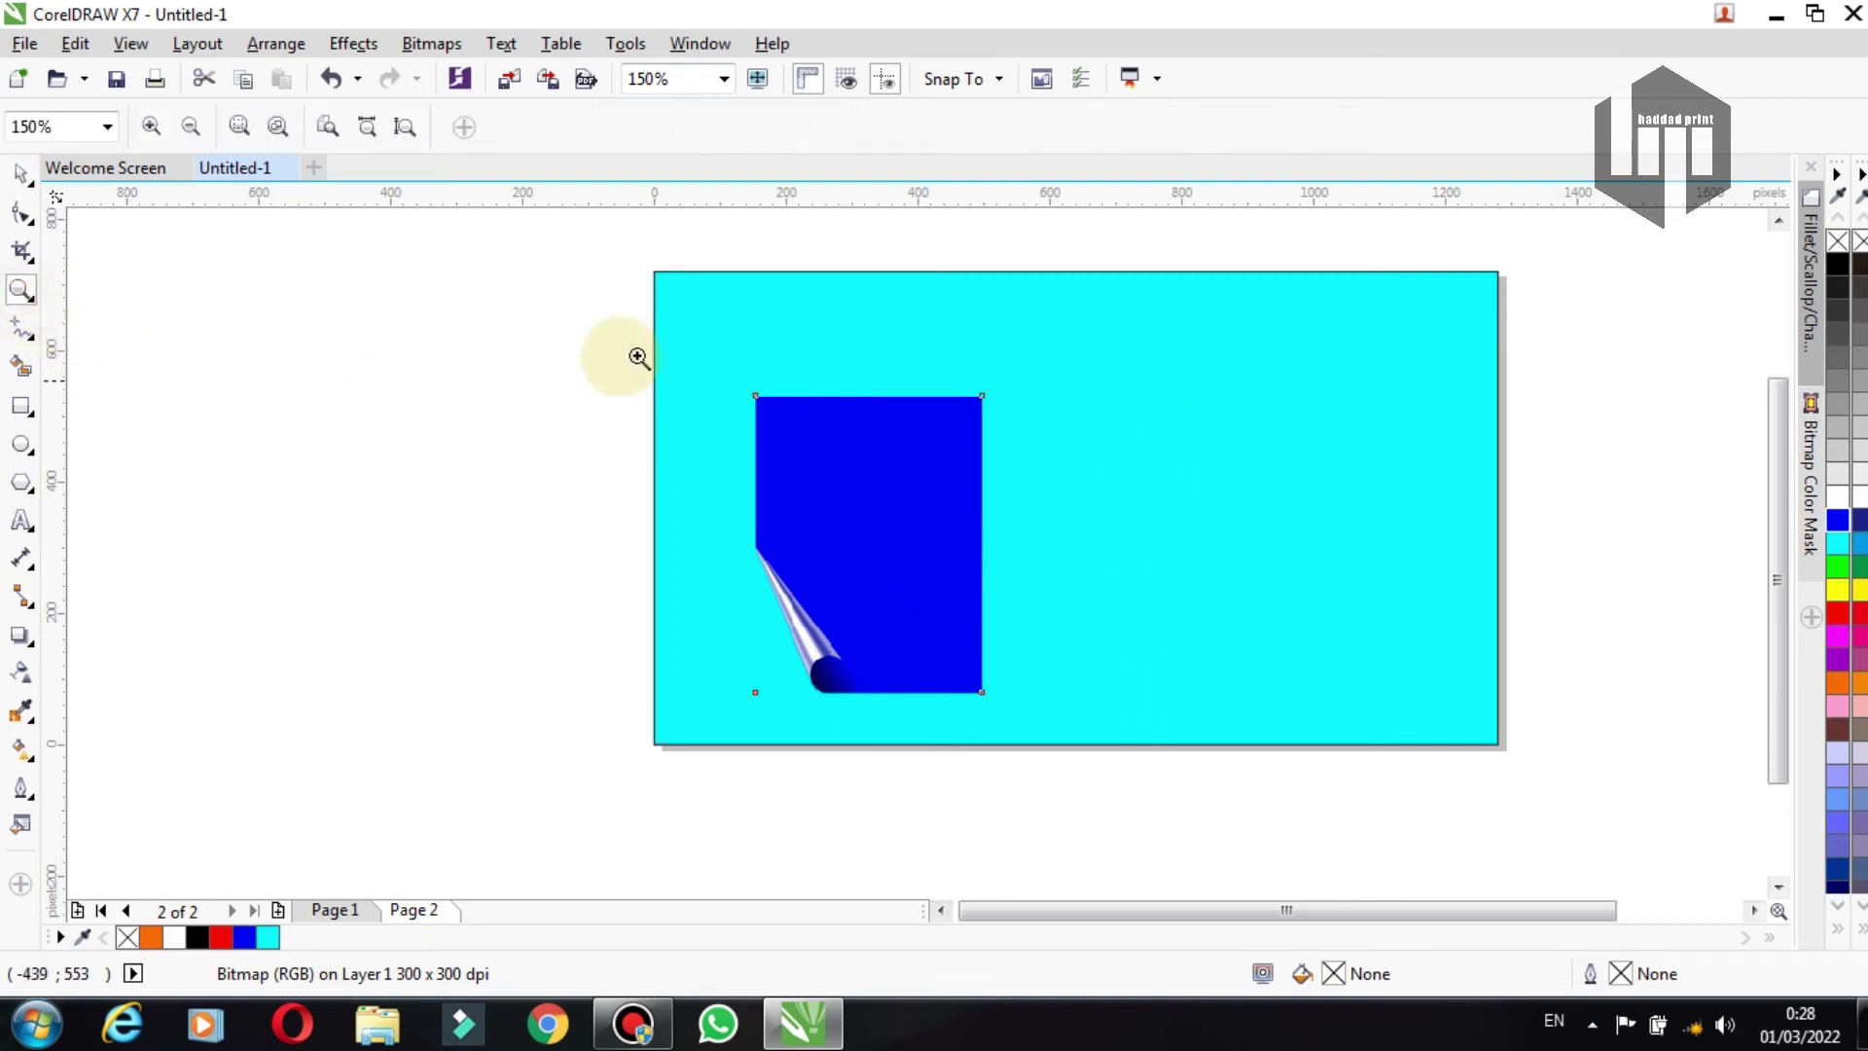
drag(735, 371, 1046, 687)
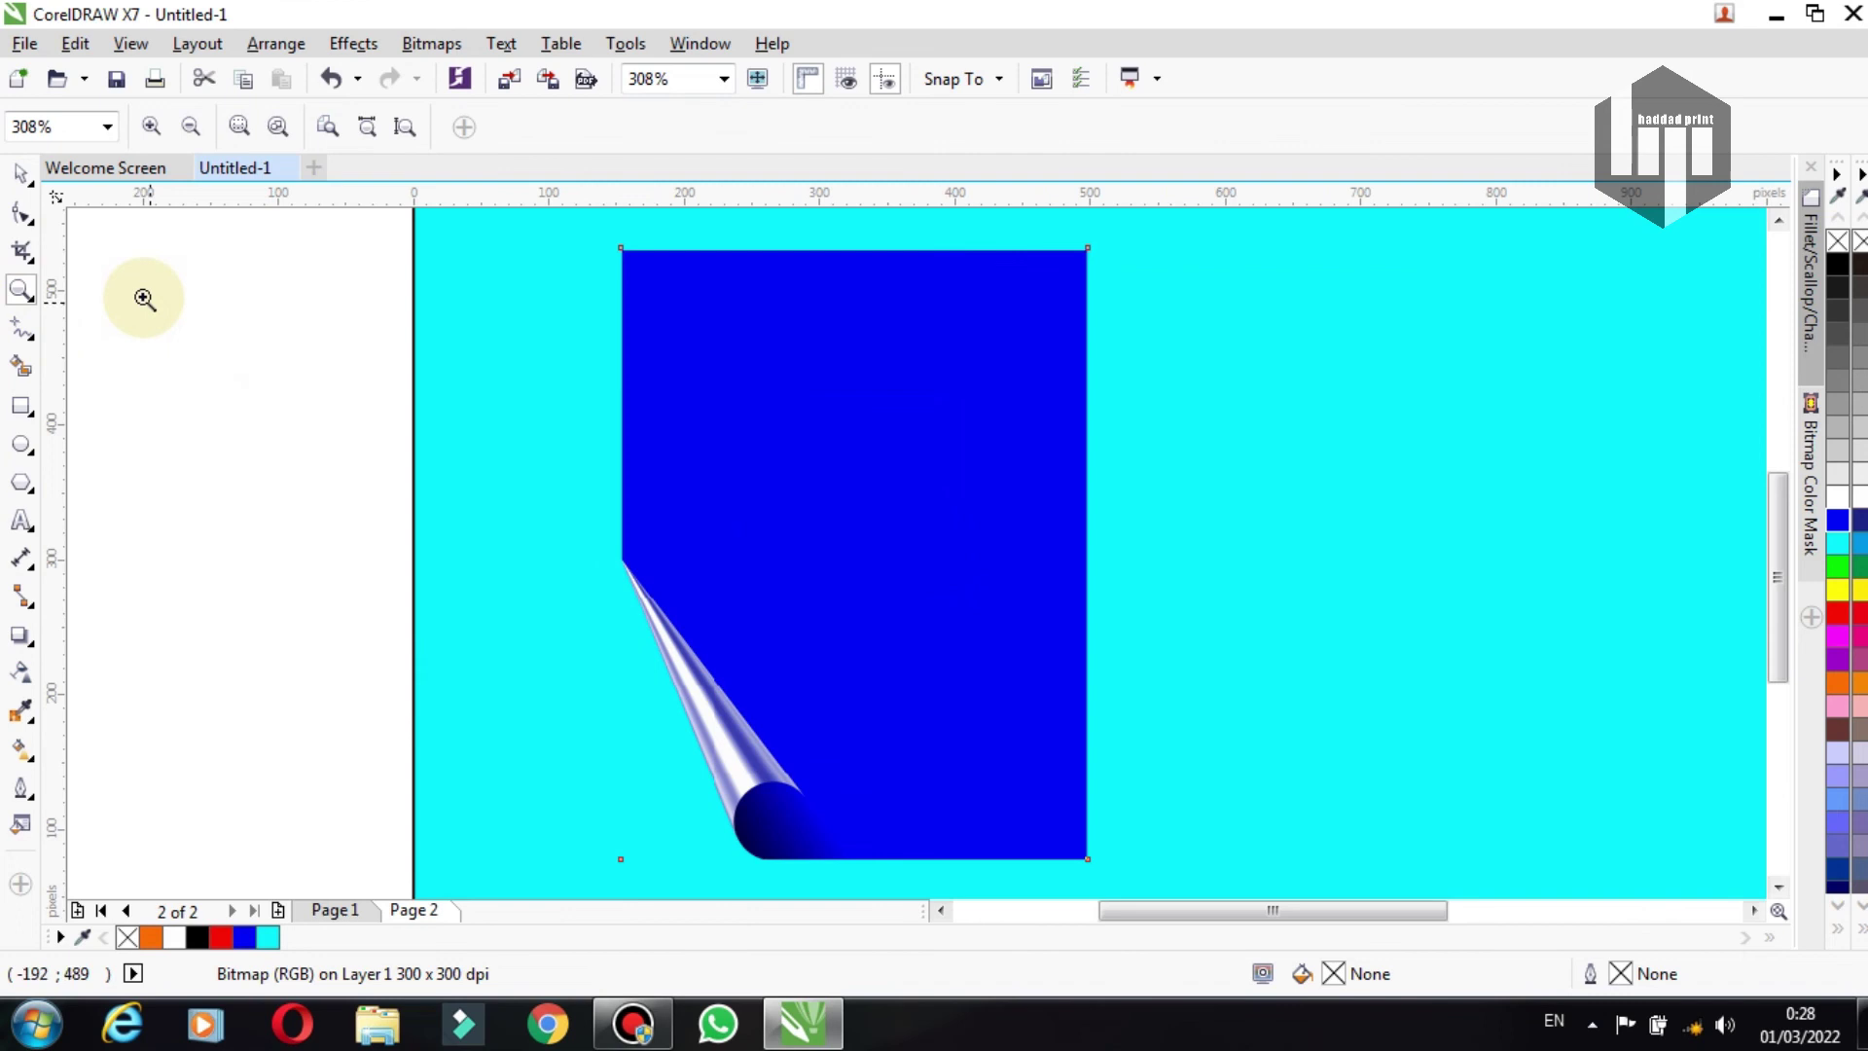
click(19, 178)
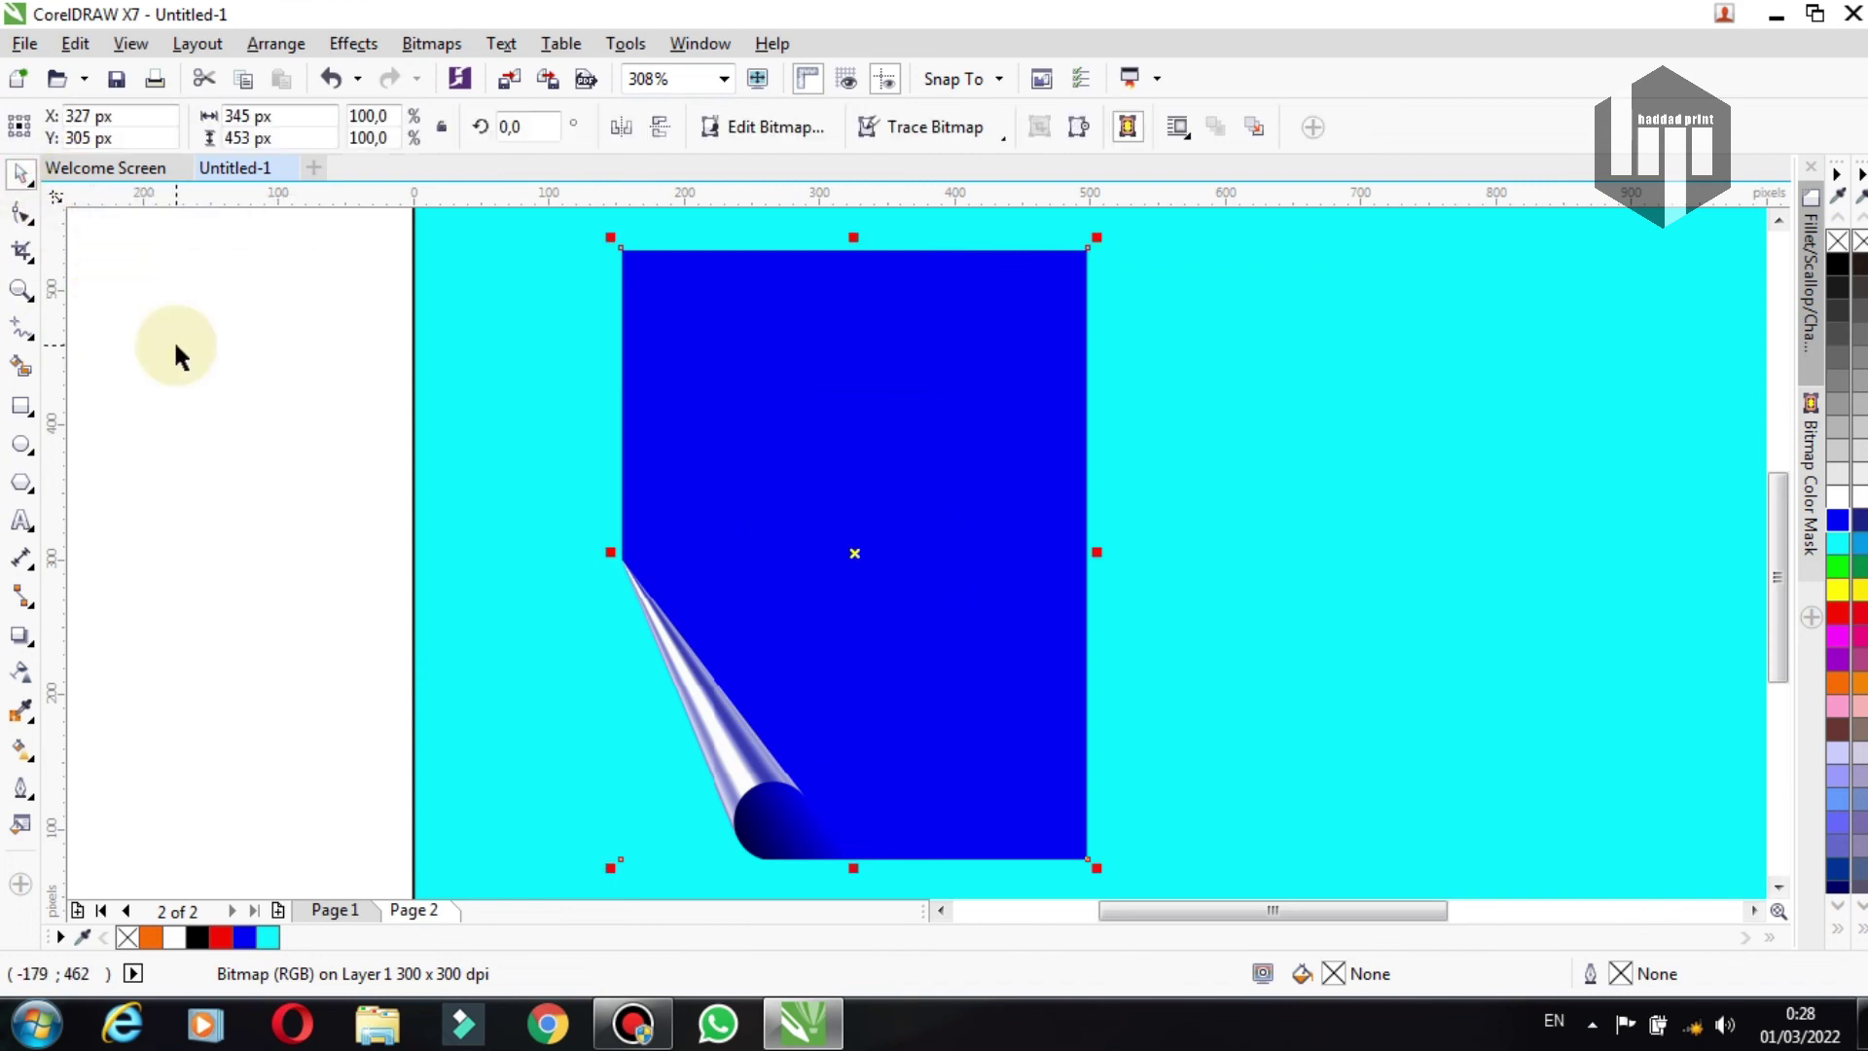